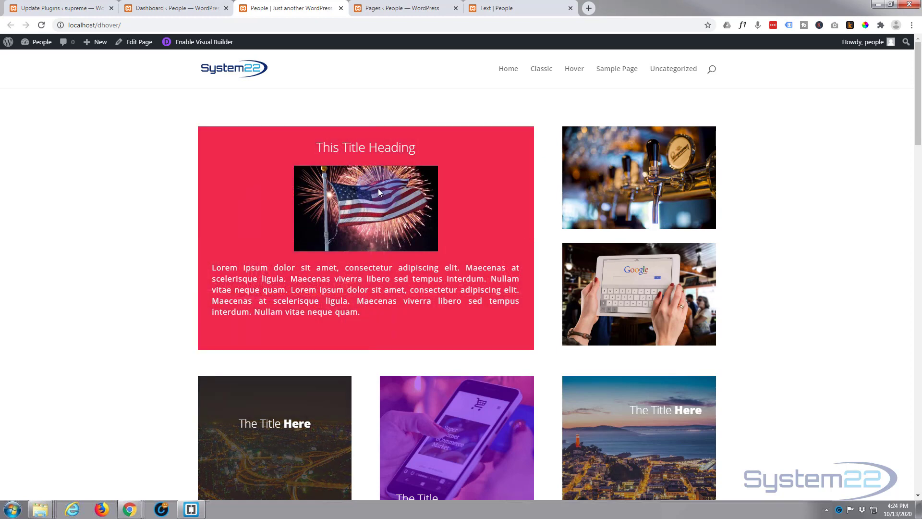
# - Switch to the 'Text | People' page showing the leaf and house image cards
pyautogui.click(524, 8)
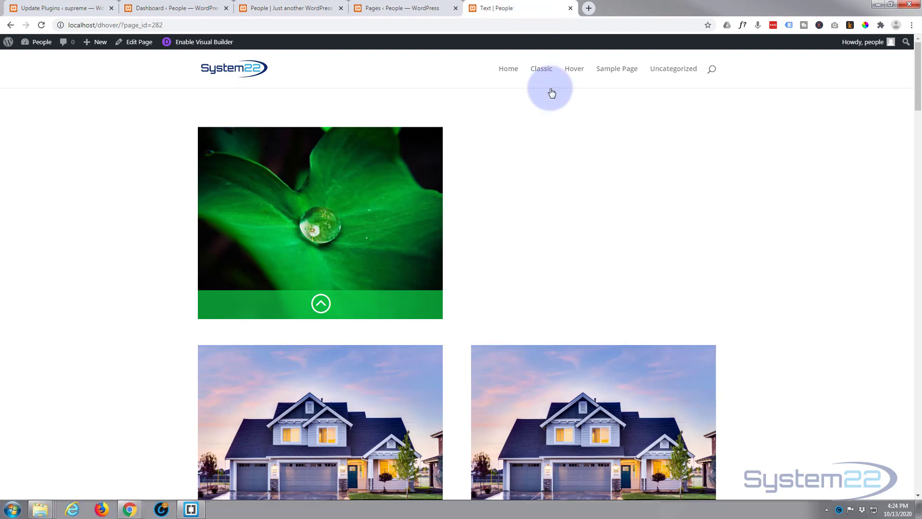
# - Preview the existing hover overlays on the leaf and house image cards
pyautogui.scroll(-3, 607, 265)
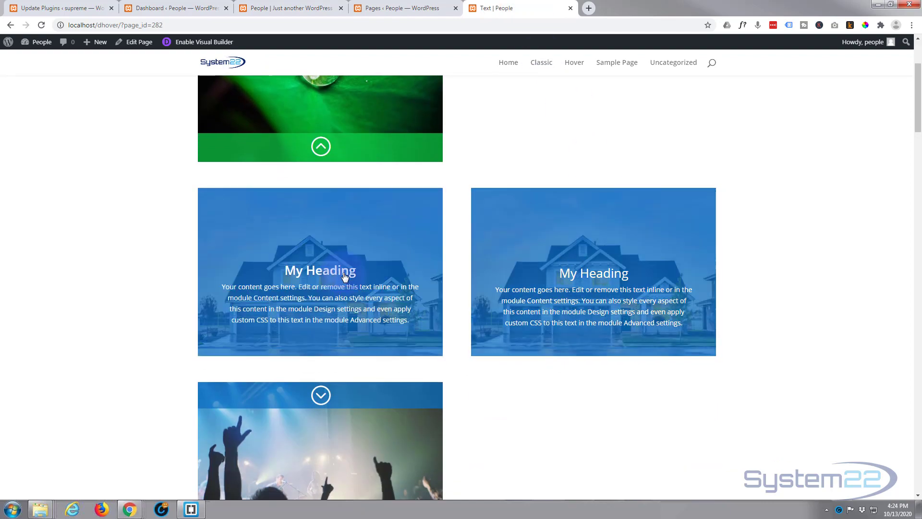
pyautogui.scroll(1, 331, 249)
pyautogui.scroll(3, 106, 264)
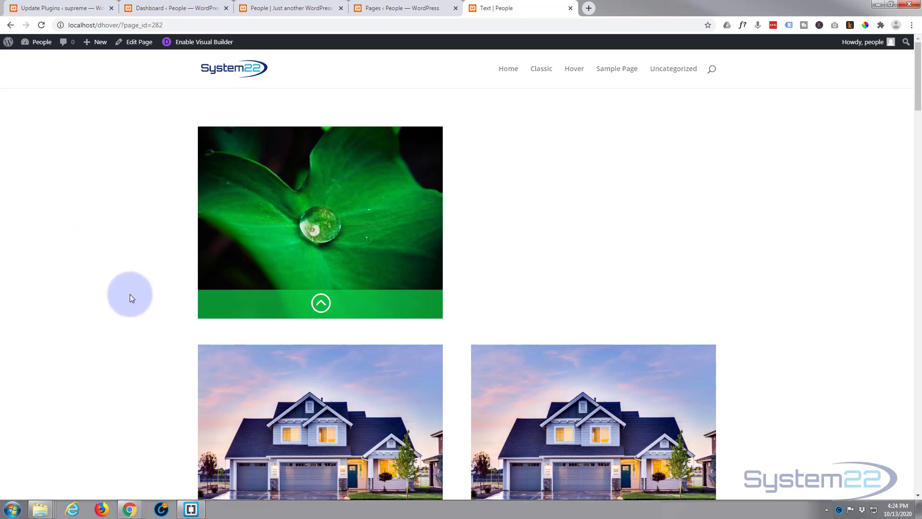
pyautogui.moveTo(286, 301)
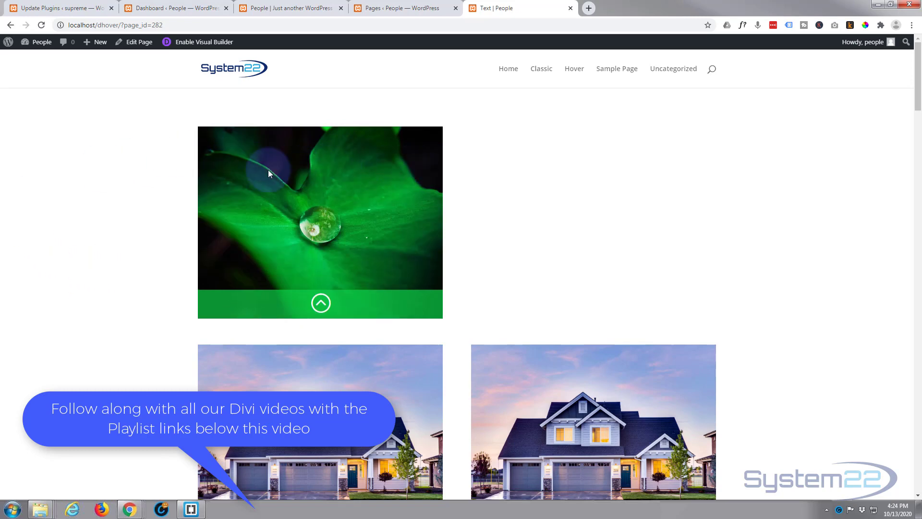
pyautogui.moveTo(303, 282)
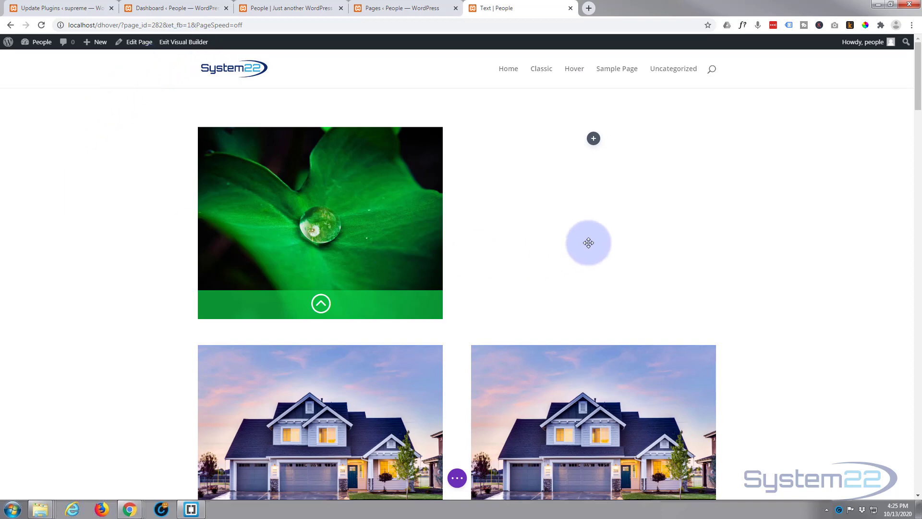
pyautogui.moveTo(45, 103)
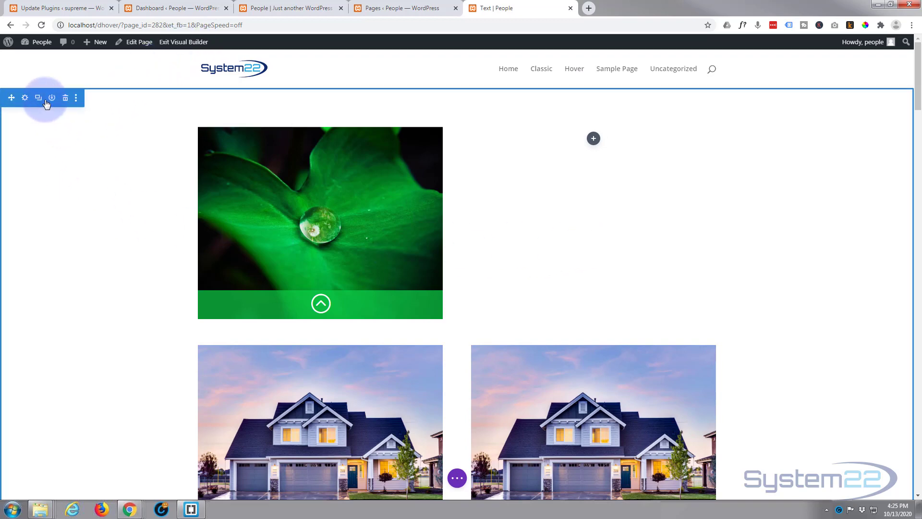
pyautogui.moveTo(264, 137)
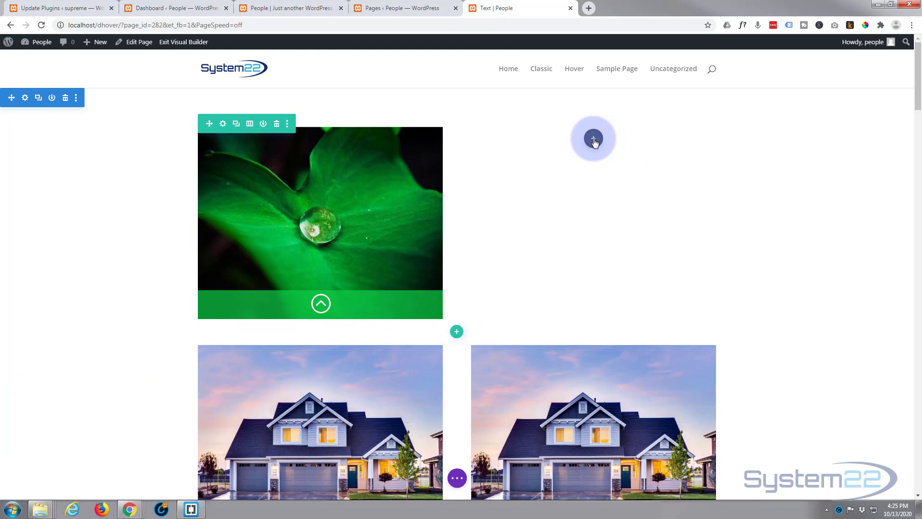
# - Insert a Blurb module into the empty column beside the leaf image and review its content options
pyautogui.click(594, 140)
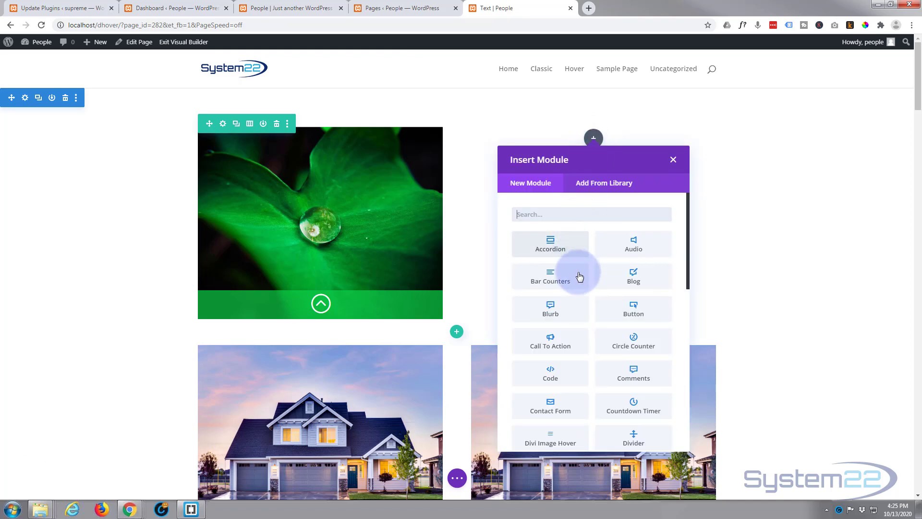
pyautogui.scroll(-6, 621, 305)
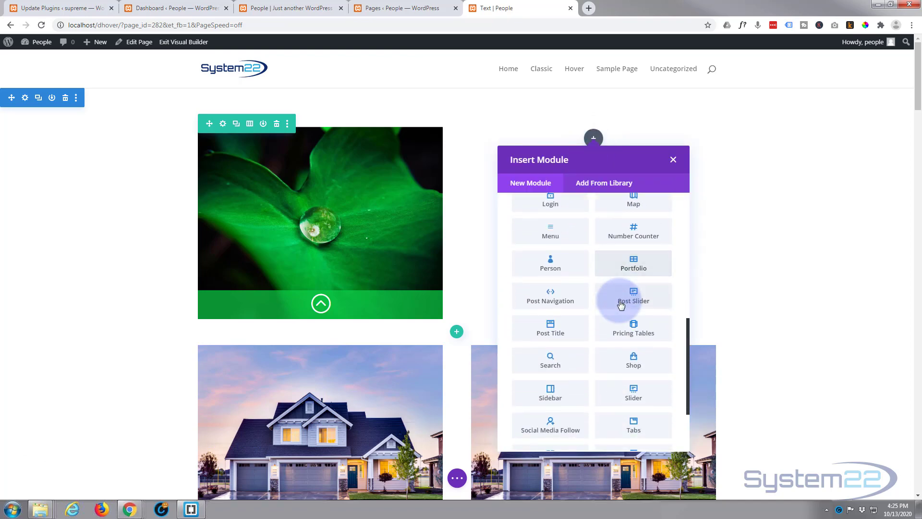
pyautogui.scroll(3, 621, 305)
pyautogui.scroll(2, 621, 305)
pyautogui.scroll(1, 621, 305)
pyautogui.click(564, 211)
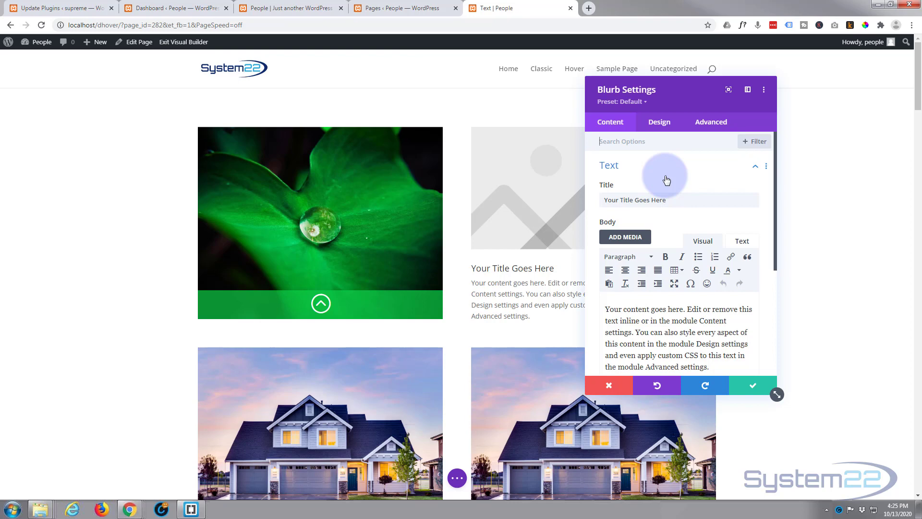
pyautogui.scroll(-1, 684, 309)
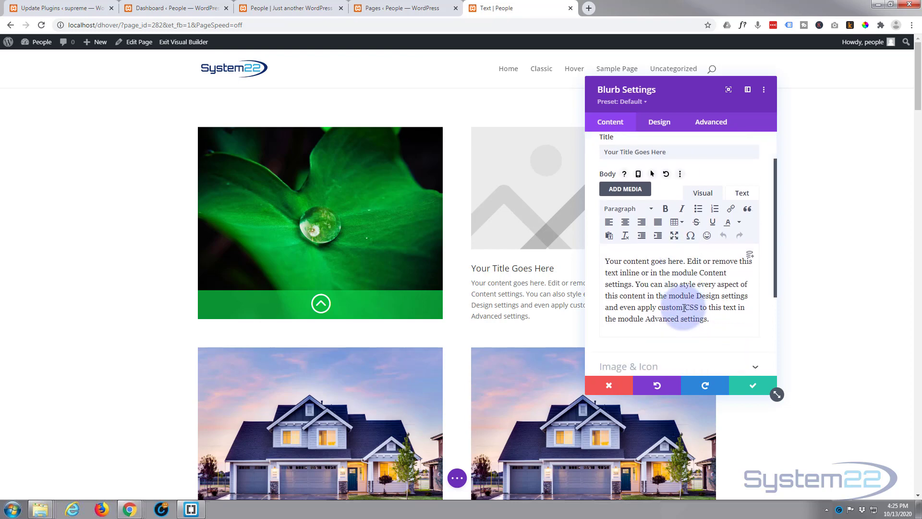
pyautogui.scroll(1, 652, 253)
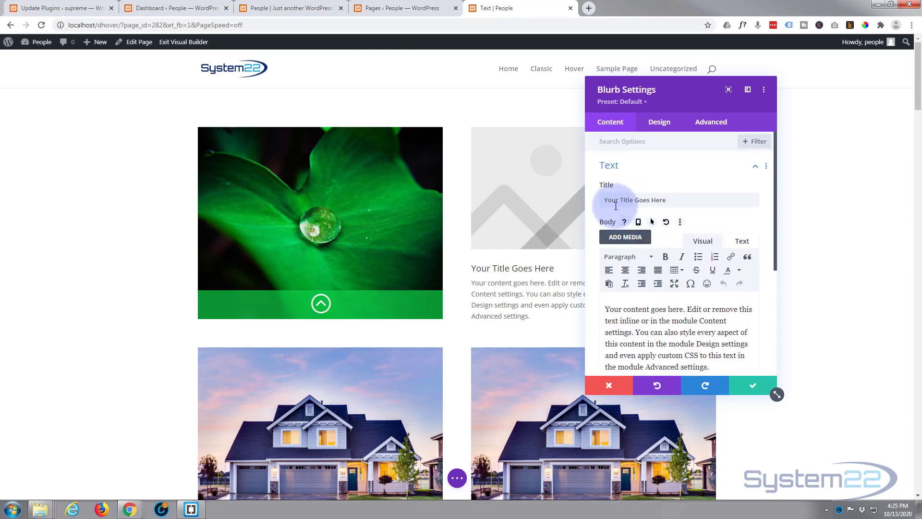
pyautogui.scroll(-3, 680, 241)
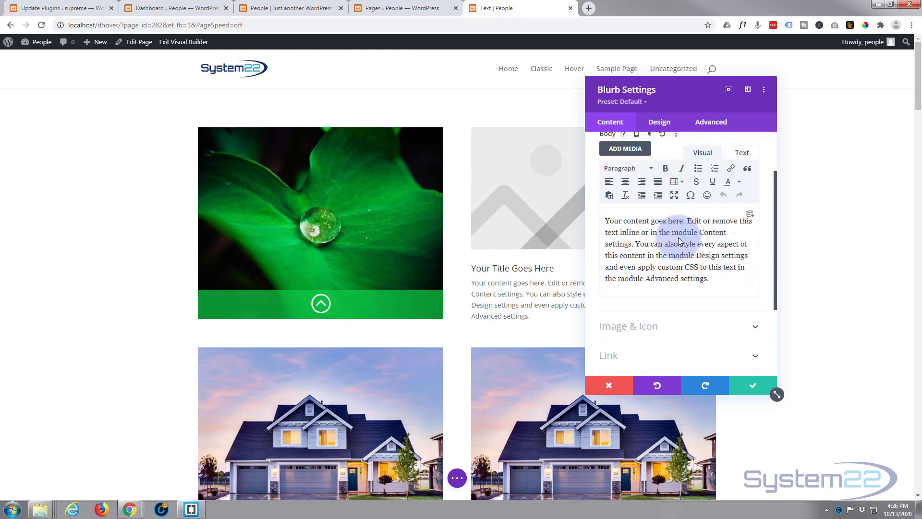
# - Set the blurb to Use Icon with the circled up-arrow icon, moving the settings panel aside
pyautogui.click(667, 274)
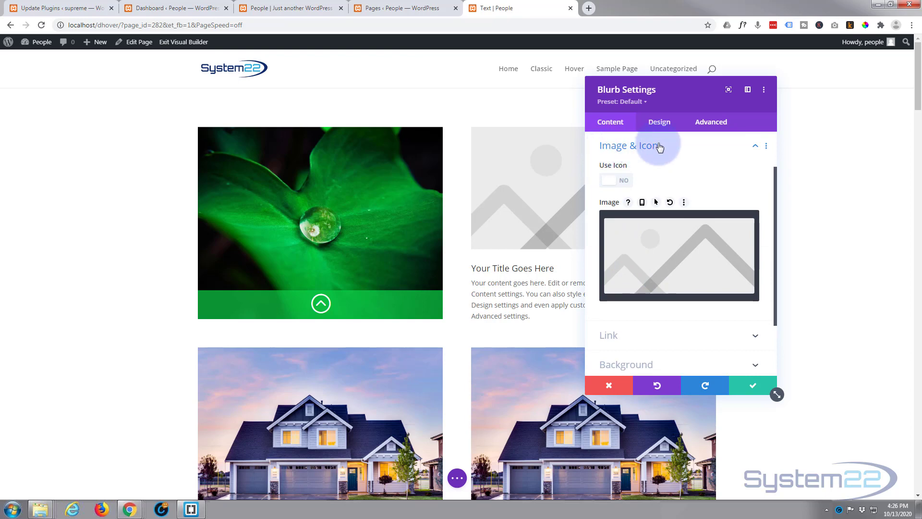
pyautogui.click(622, 181)
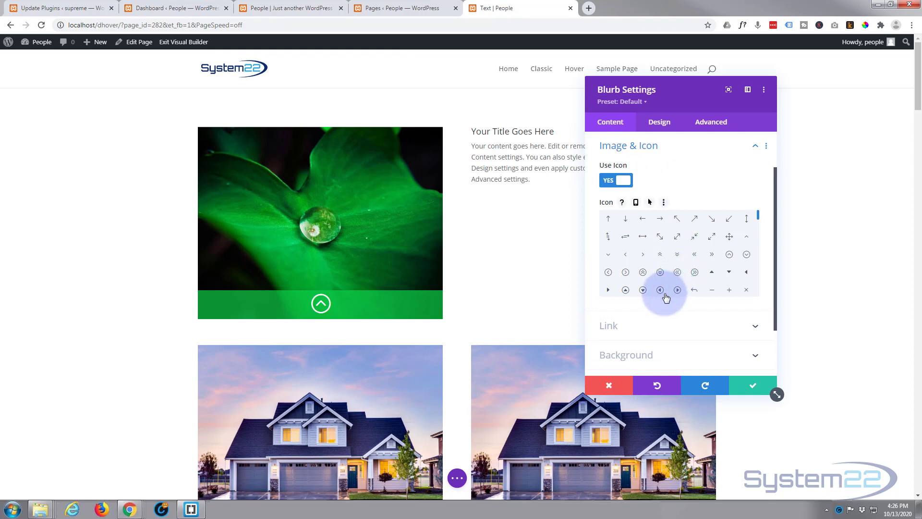
pyautogui.click(729, 255)
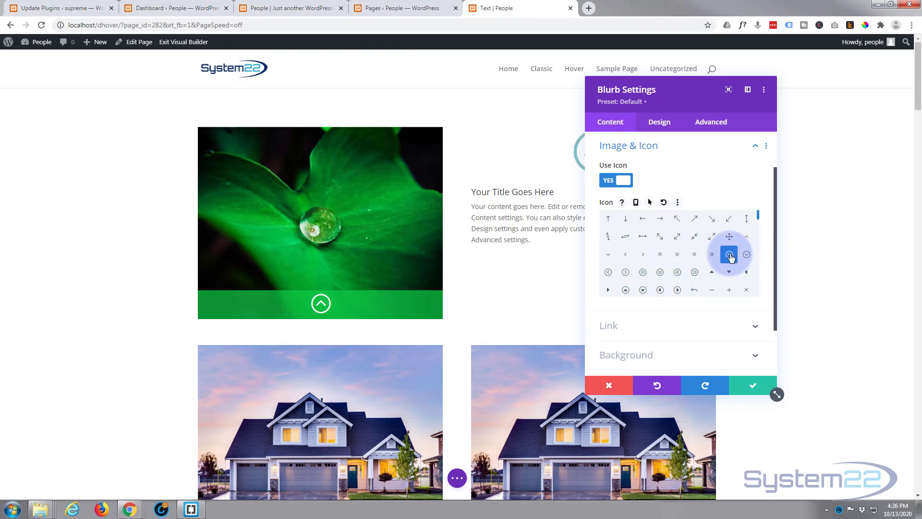
pyautogui.moveTo(637, 103); pyautogui.dragTo(331, 111)
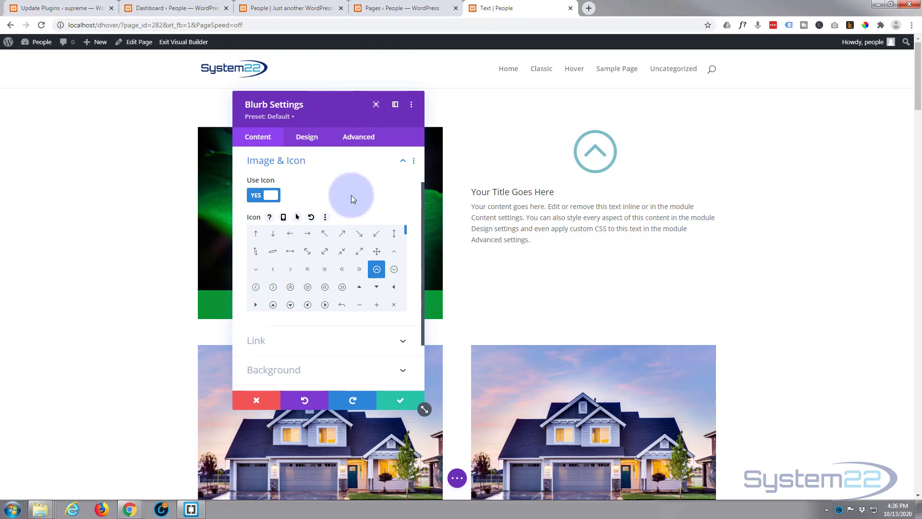
pyautogui.scroll(-5, 349, 285)
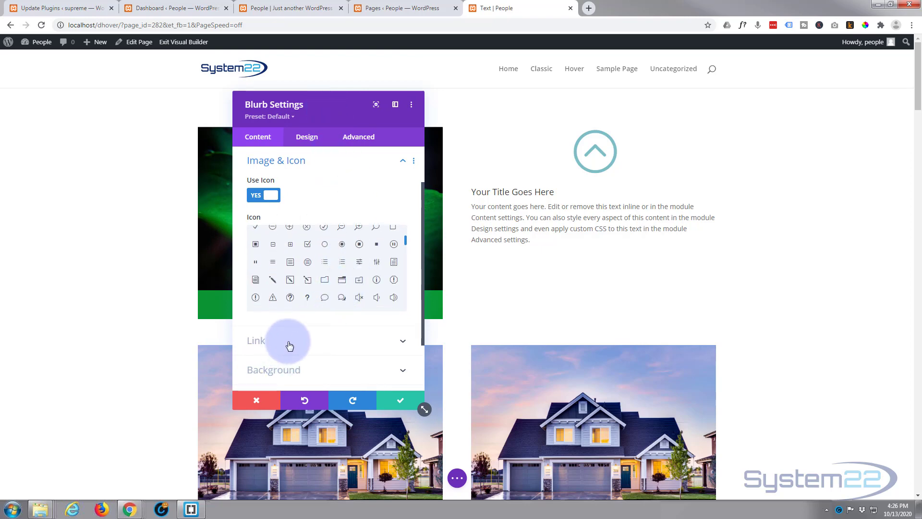
# - Review the blurb's Module Link Target options without changing them, then expand Background
pyautogui.click(289, 346)
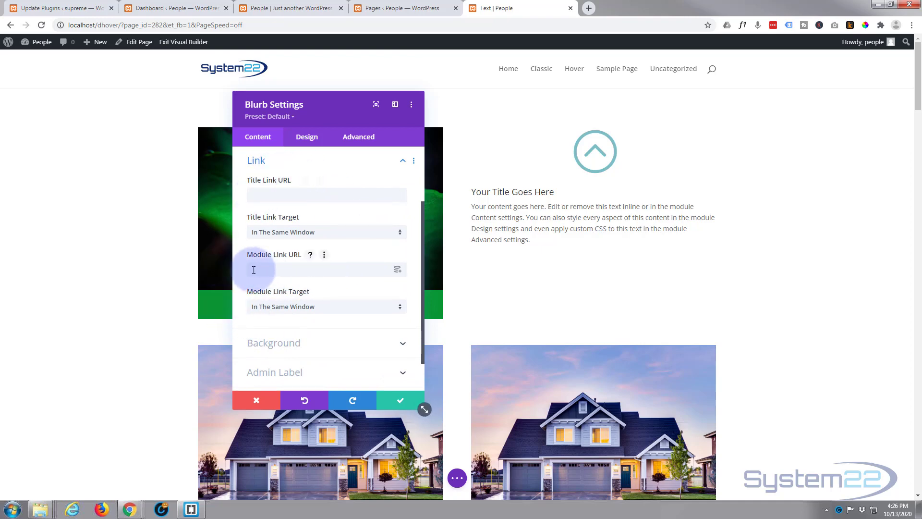
pyautogui.click(324, 309)
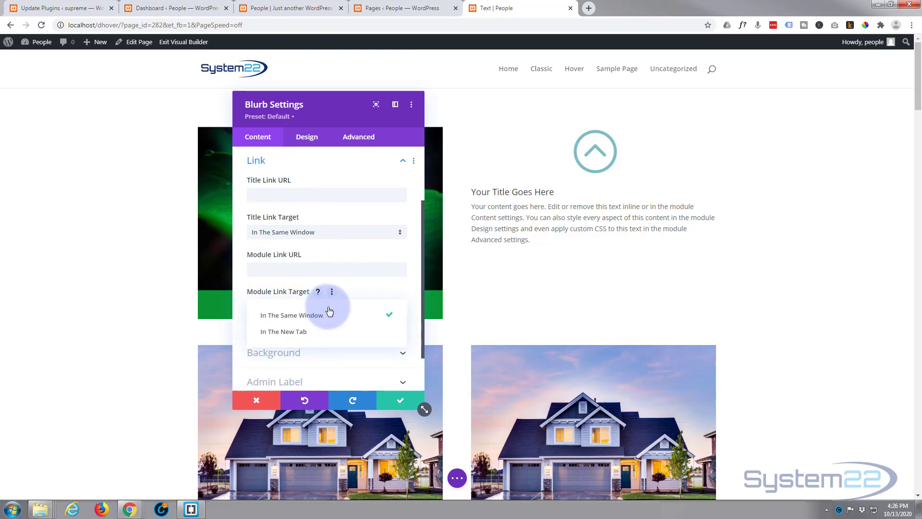
pyautogui.click(239, 324)
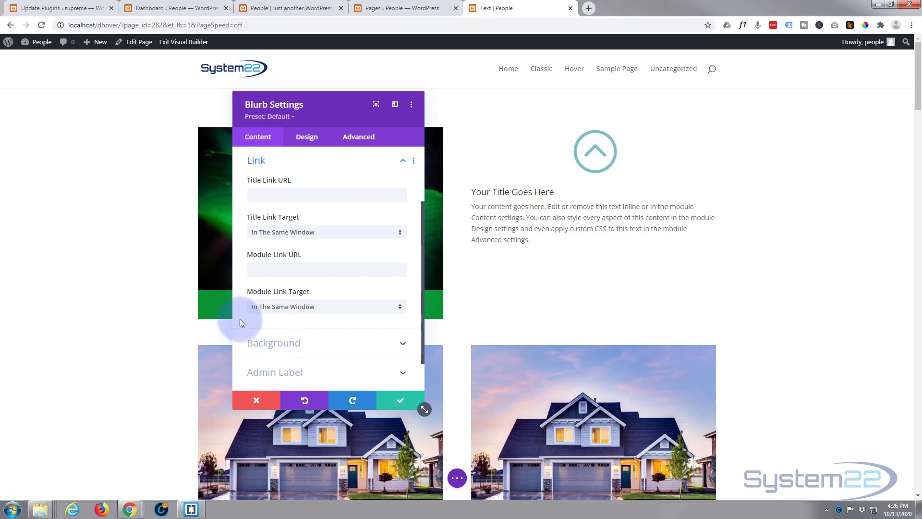
pyautogui.click(305, 344)
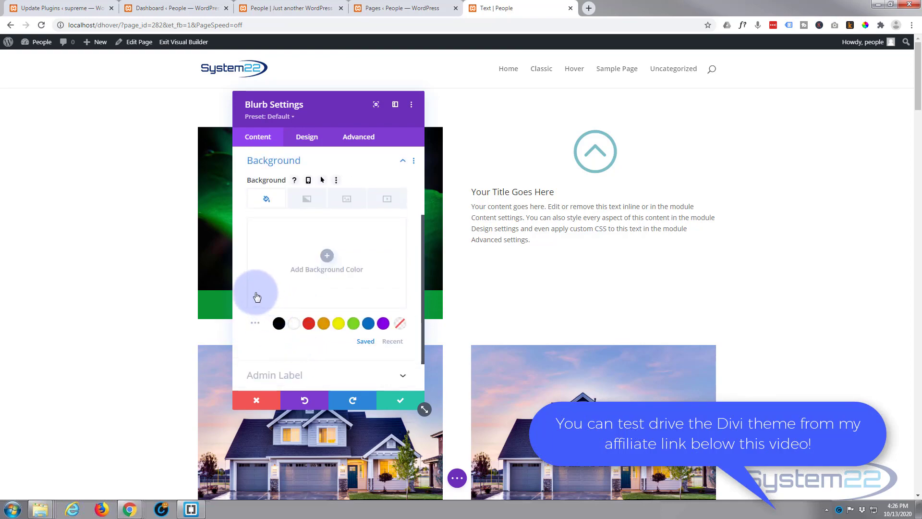
# - Set the blurb background to solid green #37aa1d
pyautogui.click(353, 323)
pyautogui.click(298, 259)
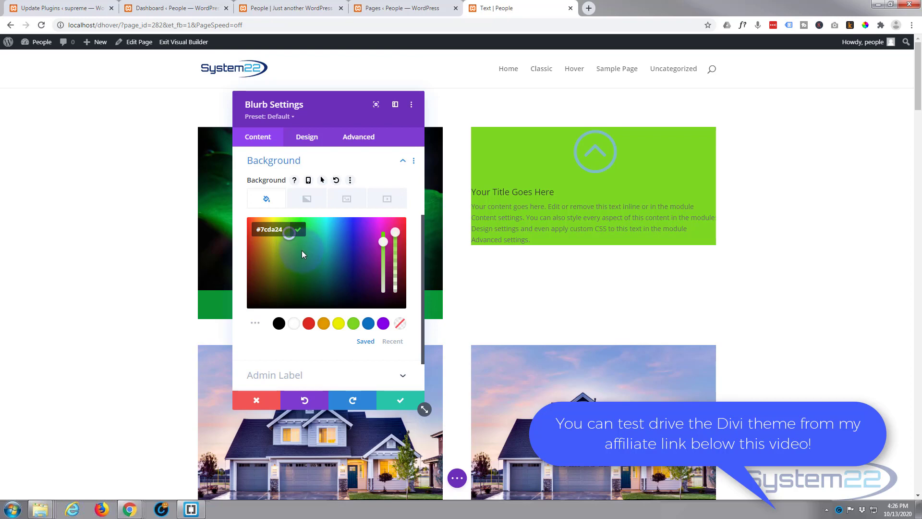
pyautogui.moveTo(289, 233); pyautogui.dragTo(297, 252)
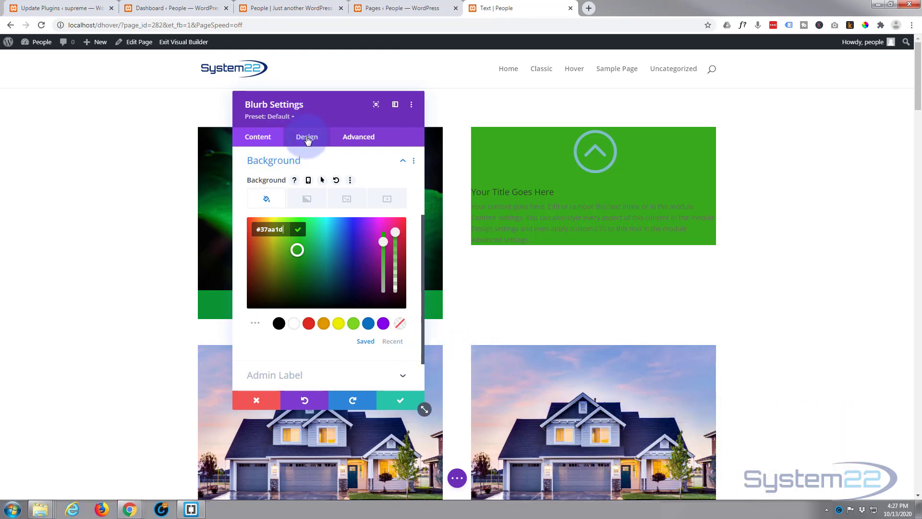
# - In the Design tab, set the blurb's circle icon colour to white
pyautogui.click(307, 138)
pyautogui.click(348, 213)
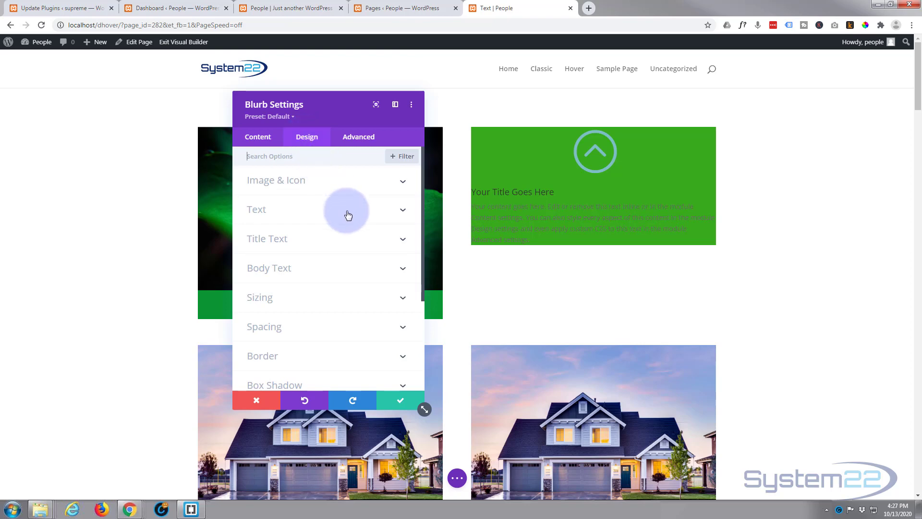
pyautogui.click(597, 159)
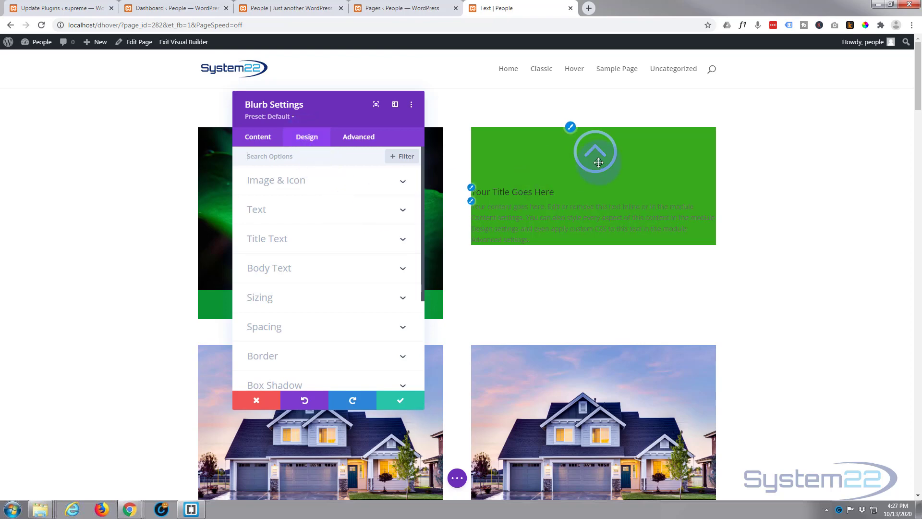
pyautogui.click(302, 191)
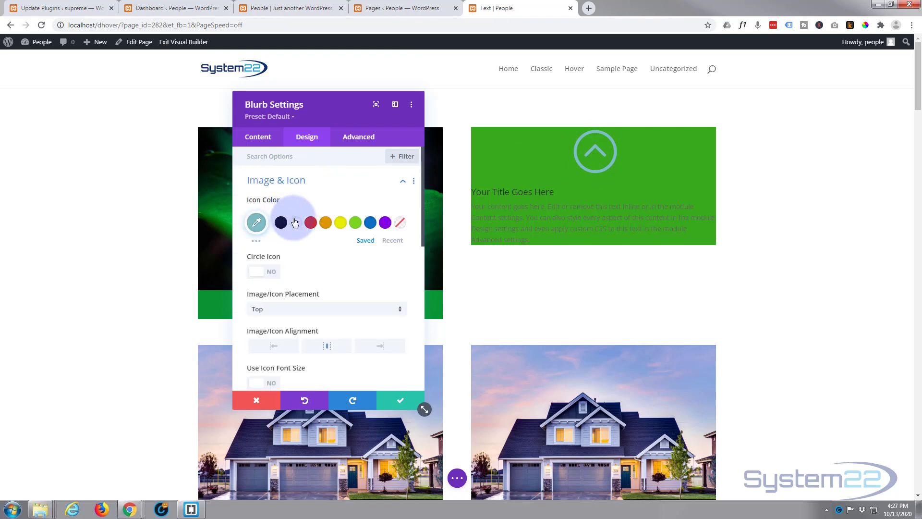
pyautogui.click(298, 223)
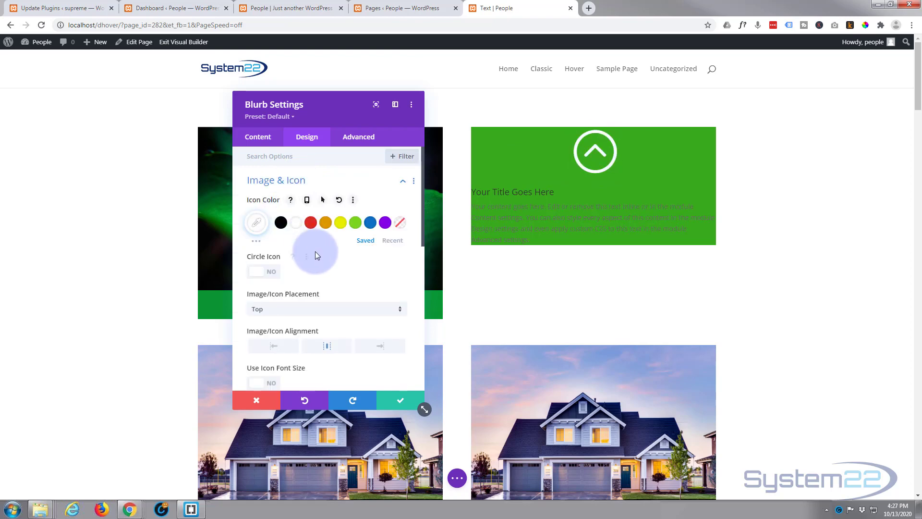
# - Enable Use Icon Font Size and set the icon font size to 50px
pyautogui.scroll(-2, 316, 249)
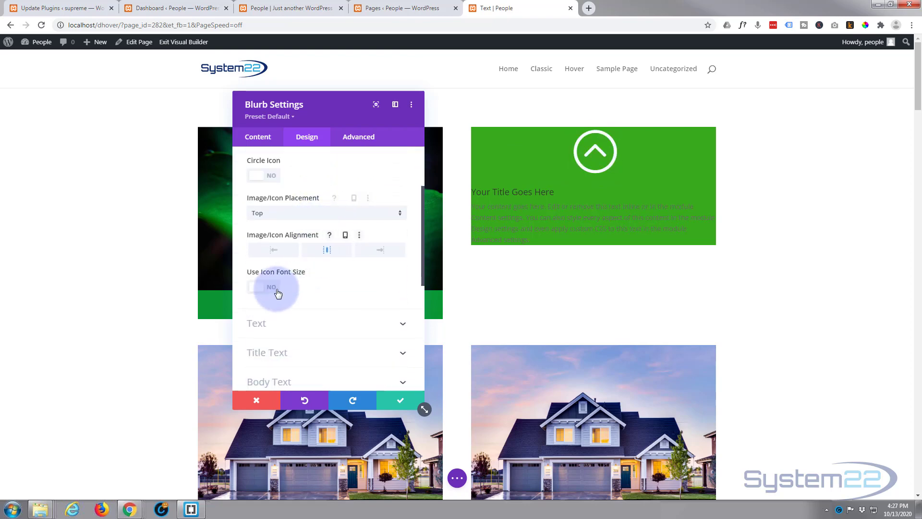
pyautogui.click(269, 288)
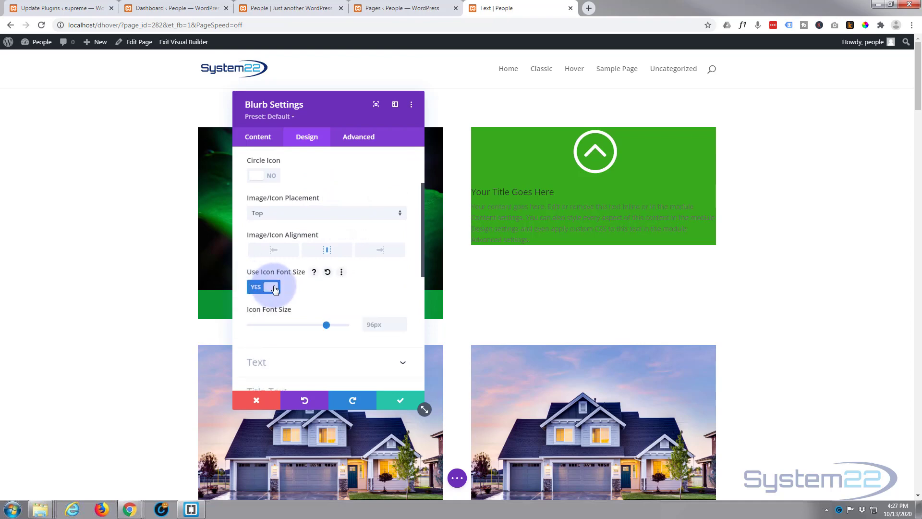
pyautogui.click(323, 323)
pyautogui.moveTo(325, 326); pyautogui.dragTo(288, 325)
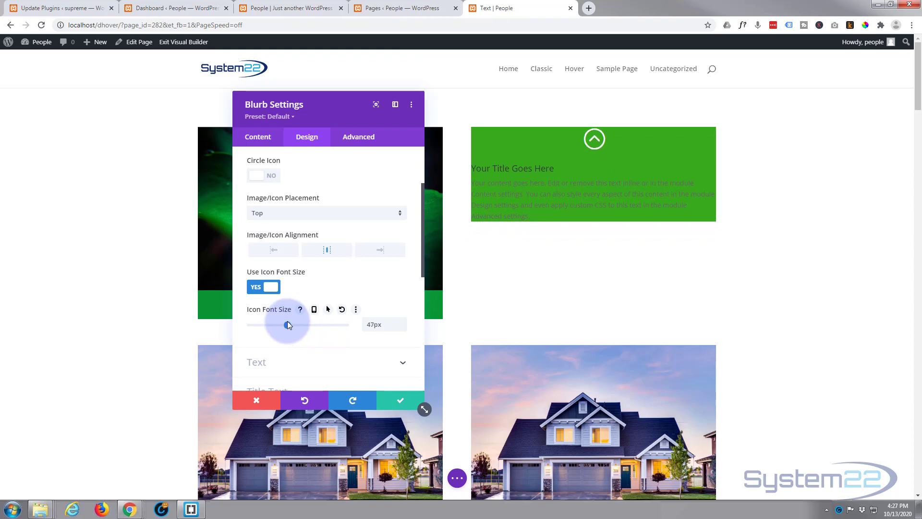
pyautogui.moveTo(288, 322); pyautogui.dragTo(290, 322)
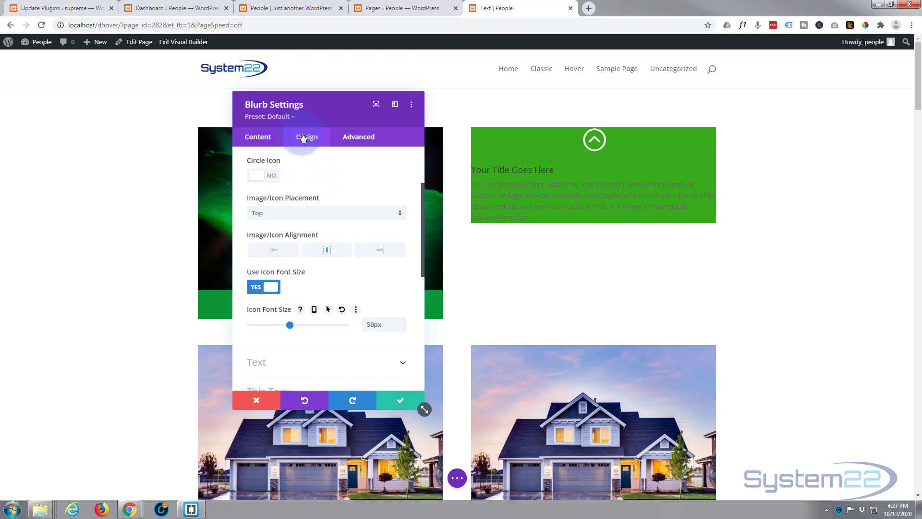
# - Centre the blurb's text, set Text Color to Light, and save the blurb
pyautogui.scroll(-6, 319, 174)
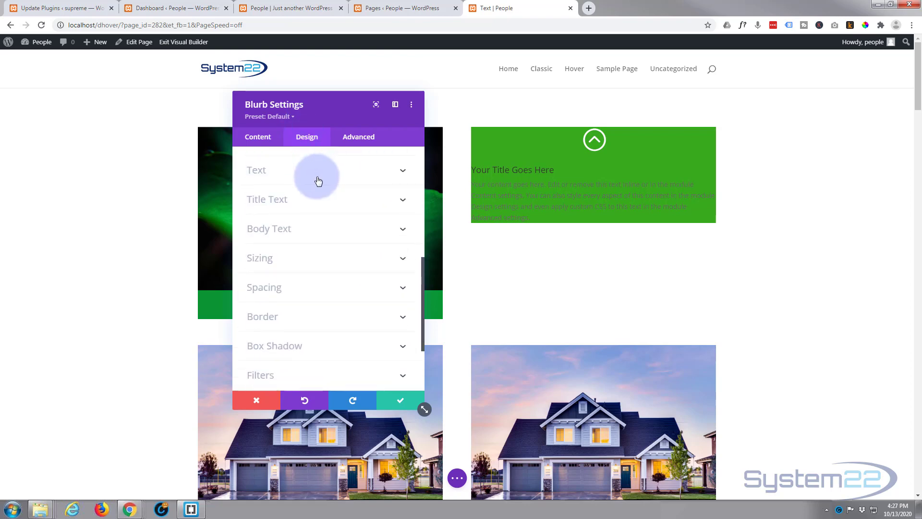
pyautogui.click(311, 171)
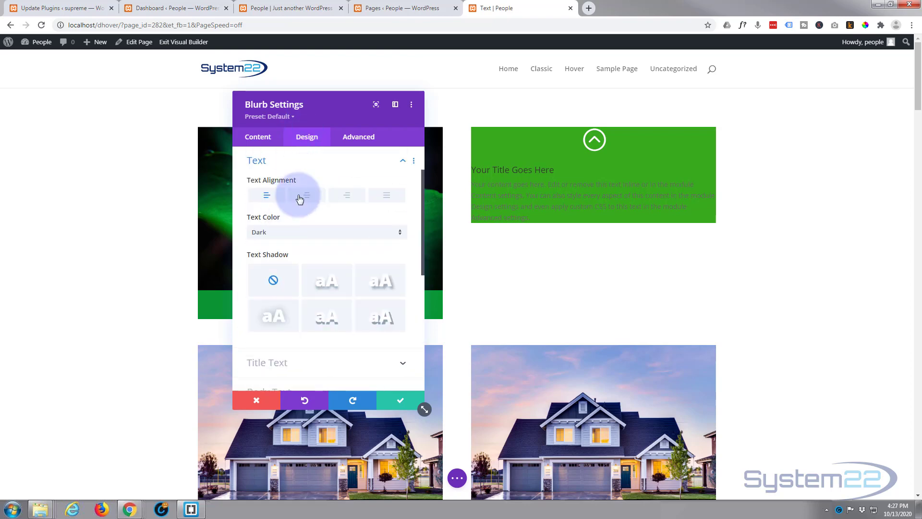
pyautogui.click(303, 196)
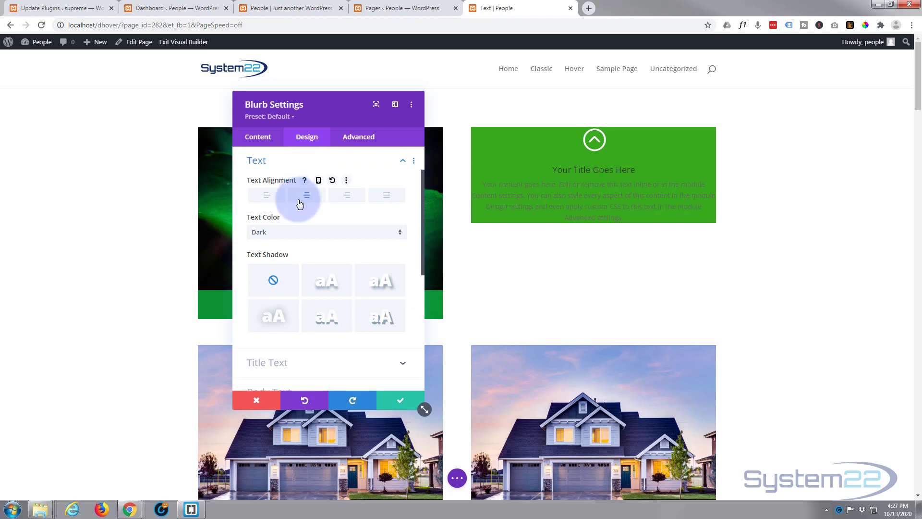
pyautogui.click(294, 233)
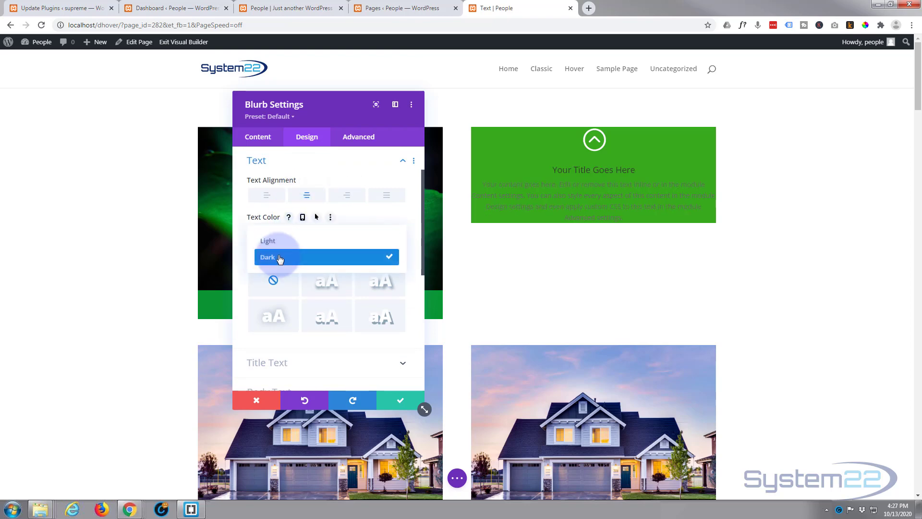
pyautogui.click(279, 245)
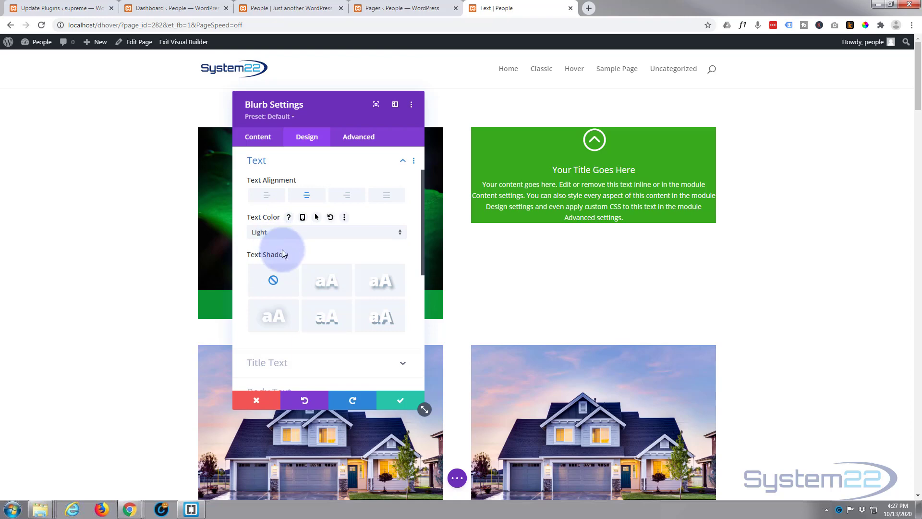
pyautogui.click(401, 400)
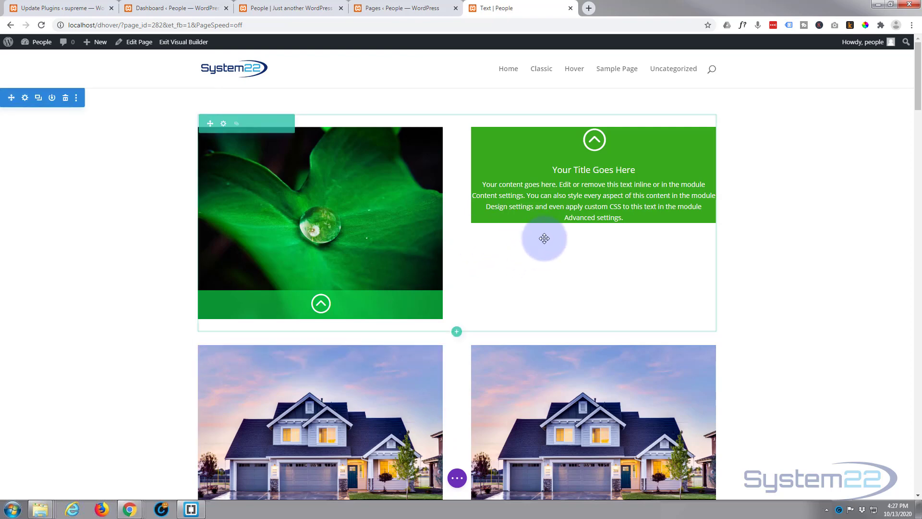
# - Set the green leaf photo as the right column's background image
pyautogui.click(222, 125)
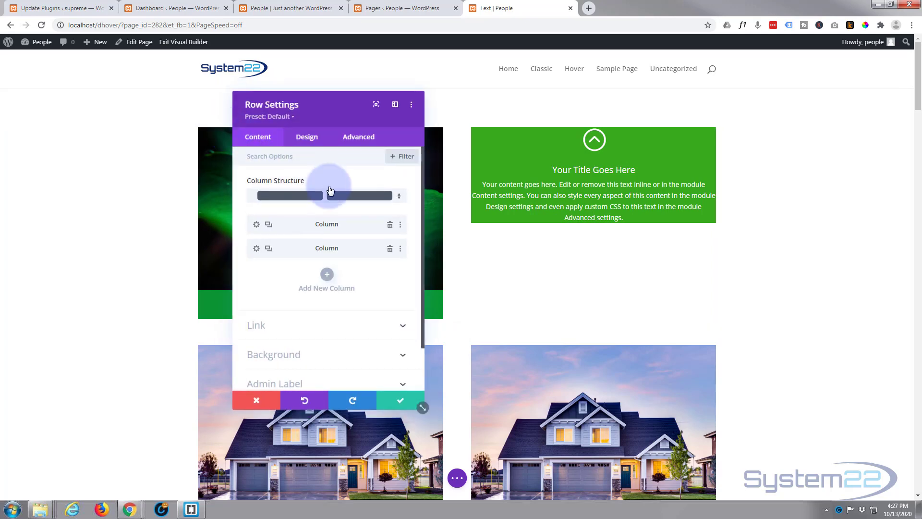
pyautogui.click(256, 249)
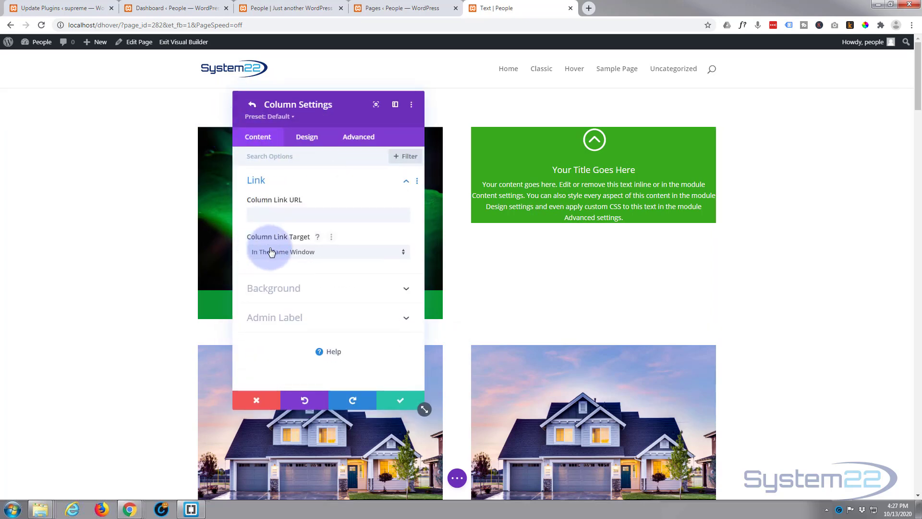
pyautogui.click(334, 294)
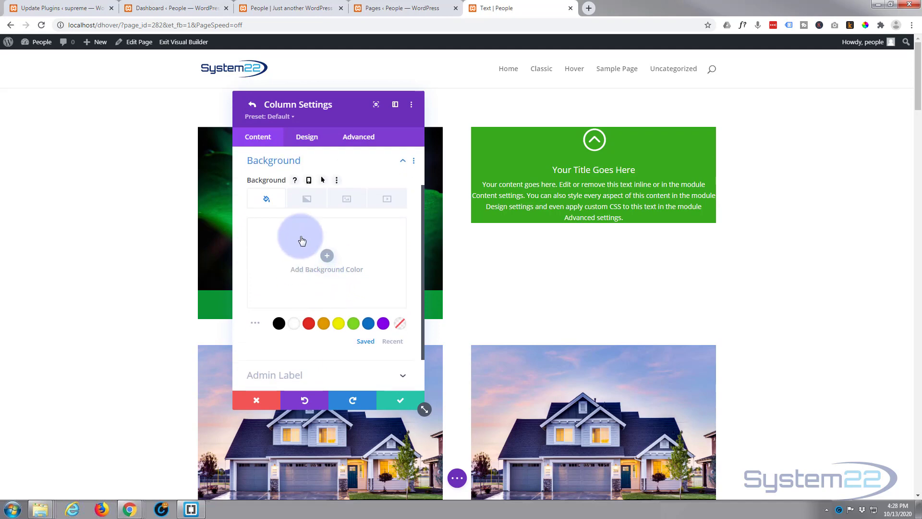
pyautogui.click(350, 200)
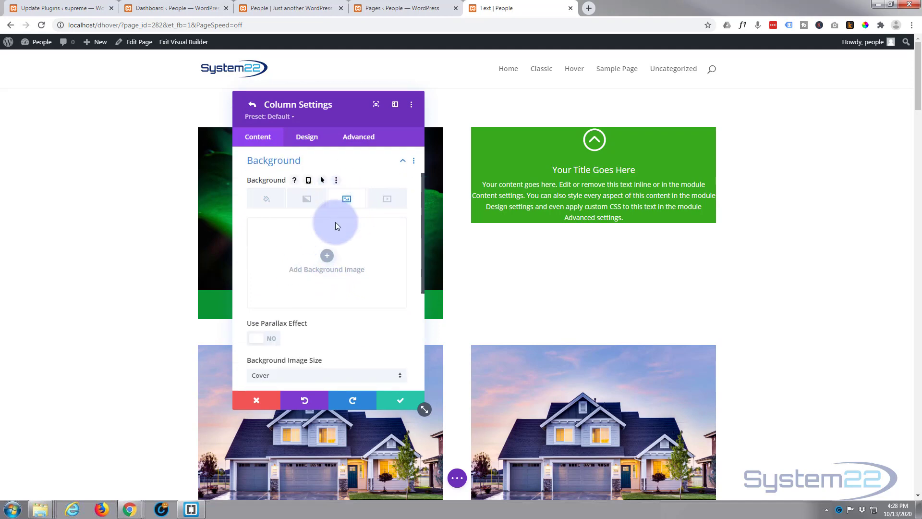
pyautogui.click(326, 255)
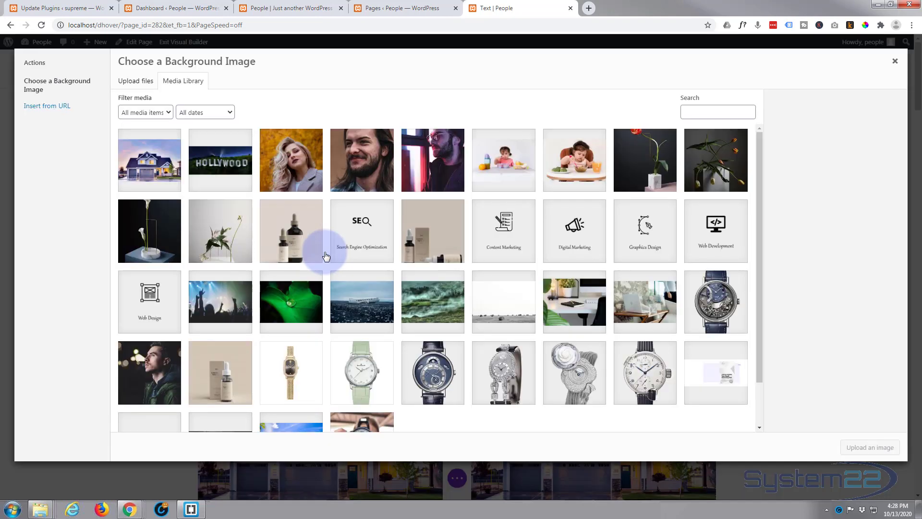
pyautogui.click(285, 314)
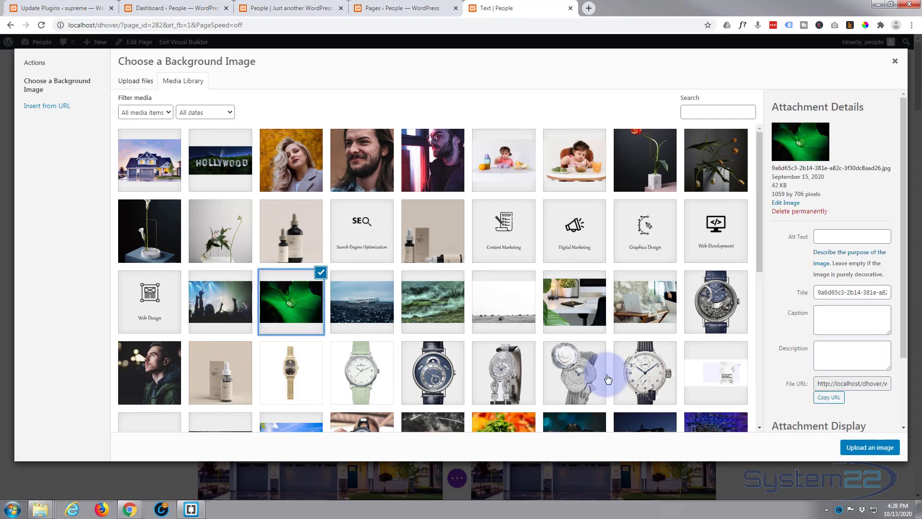
pyautogui.click(859, 447)
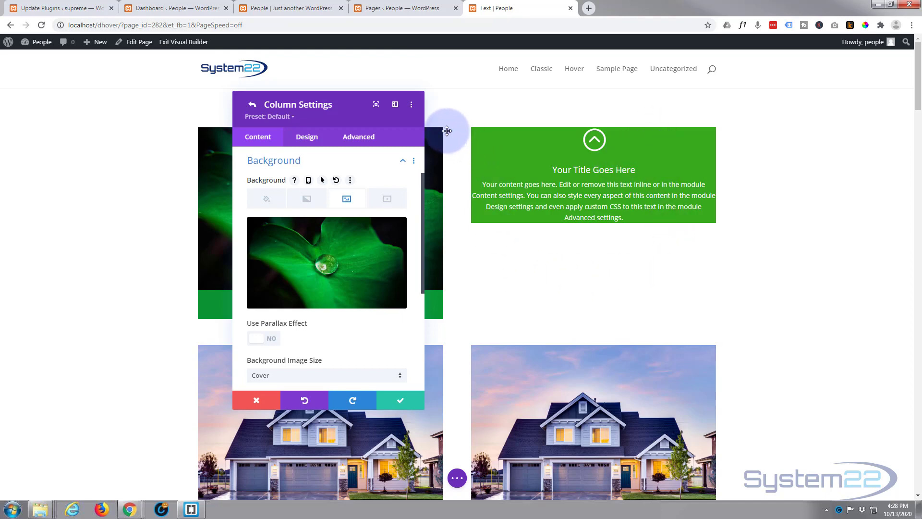
pyautogui.moveTo(365, 230)
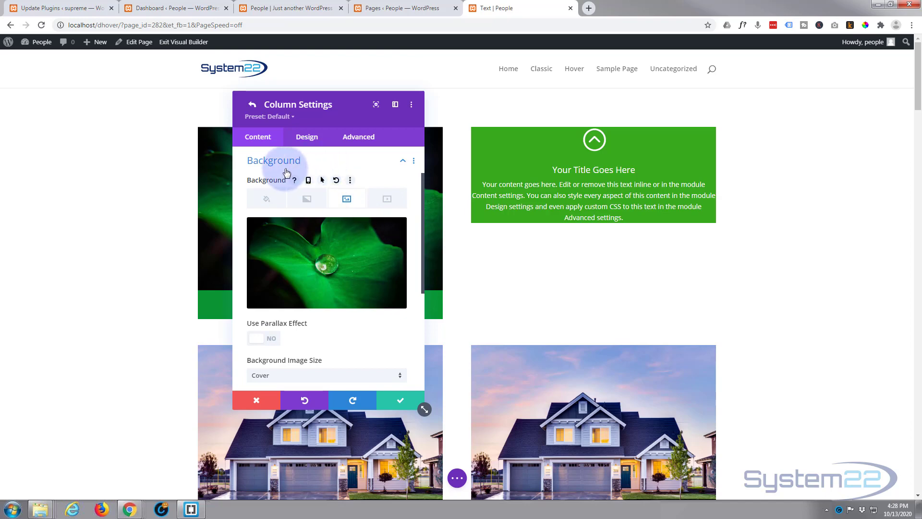
# - Add height:400px to the column's Main Element custom CSS
pyautogui.click(355, 140)
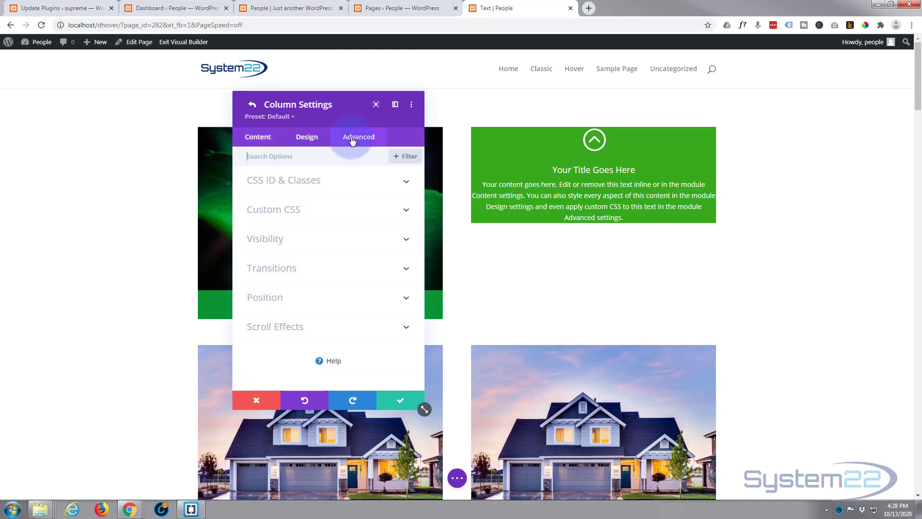
pyautogui.click(339, 214)
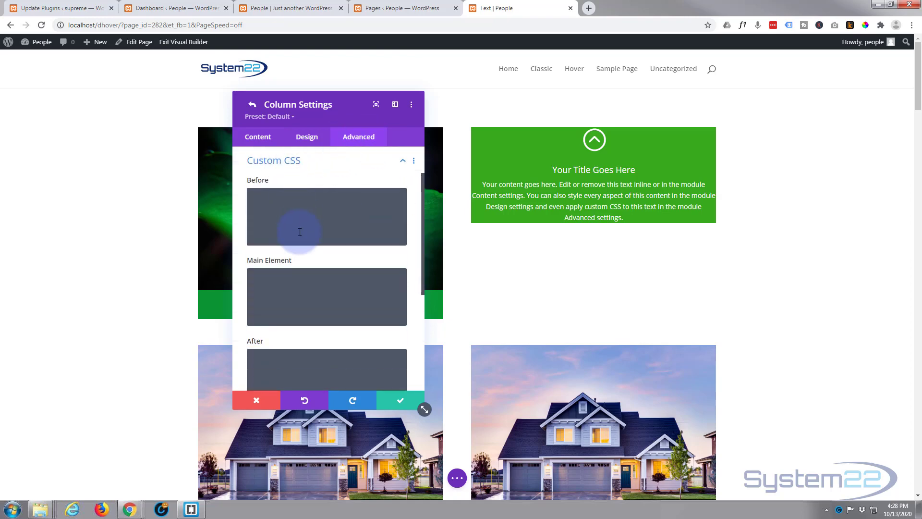
pyautogui.click(266, 280)
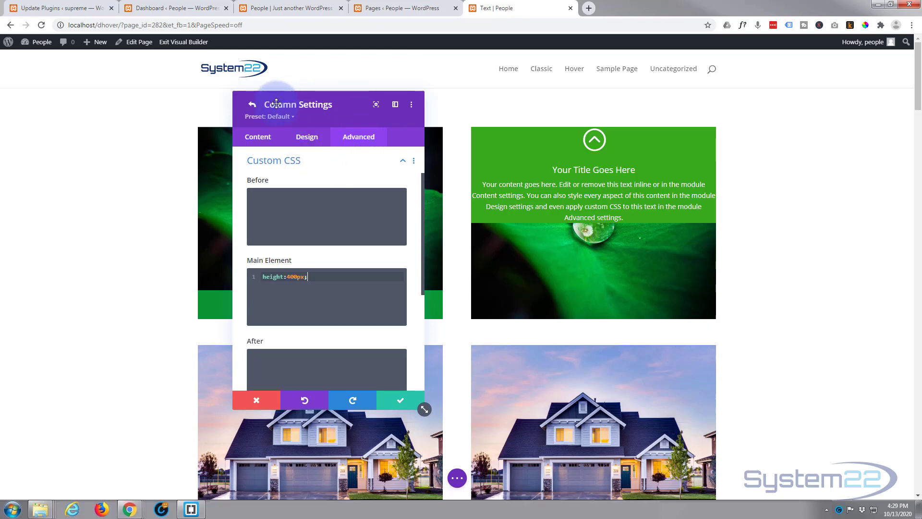
pyautogui.click(351, 164)
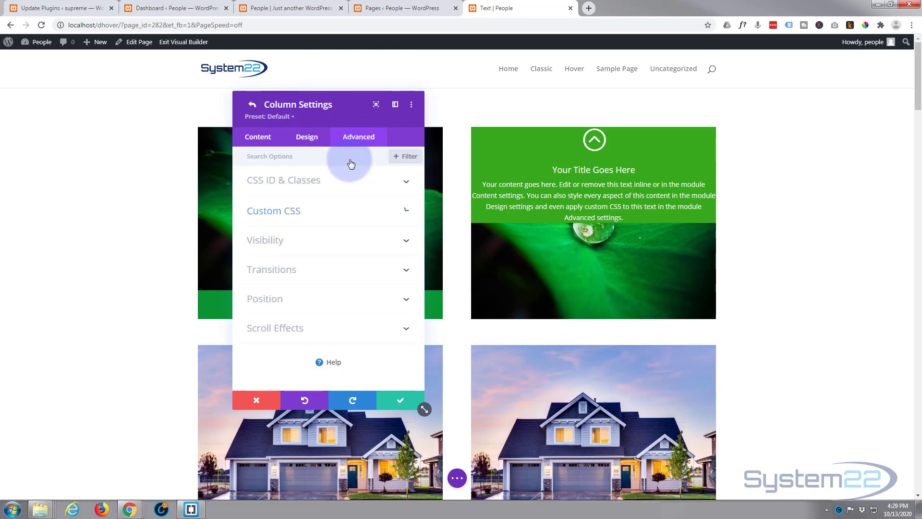
# - Set horizontal and vertical overflow to Hidden and save the column
pyautogui.click(324, 245)
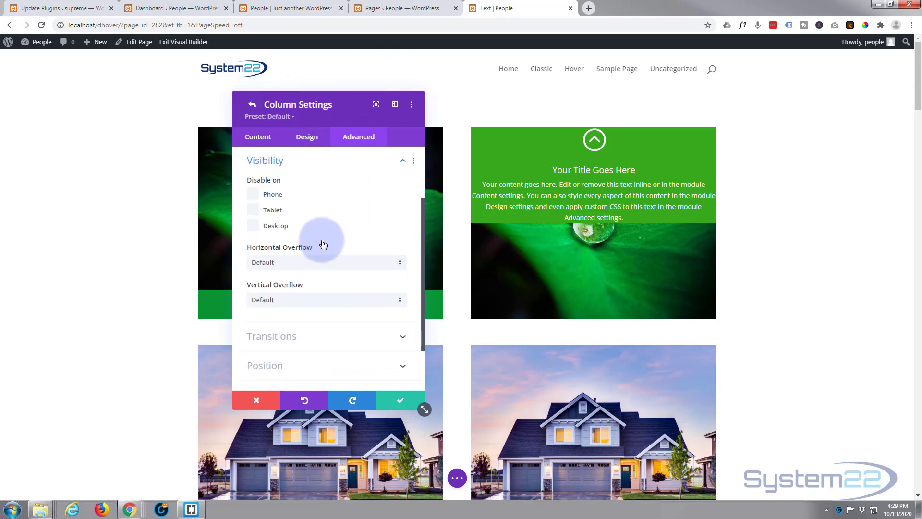
pyautogui.click(283, 268)
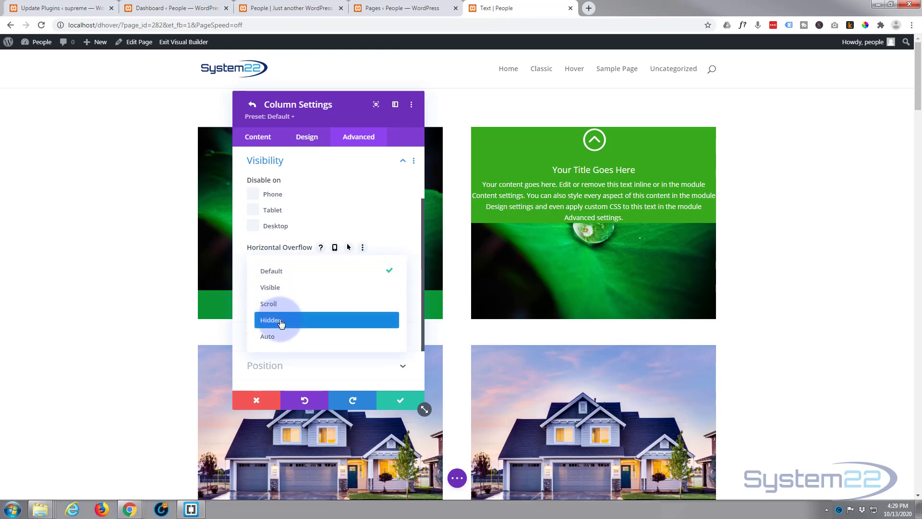
pyautogui.click(280, 322)
pyautogui.click(280, 303)
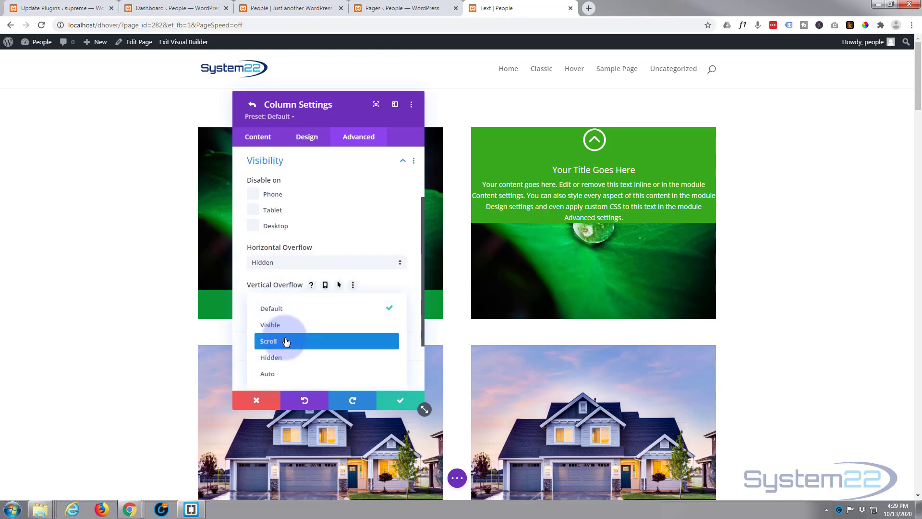
pyautogui.click(281, 360)
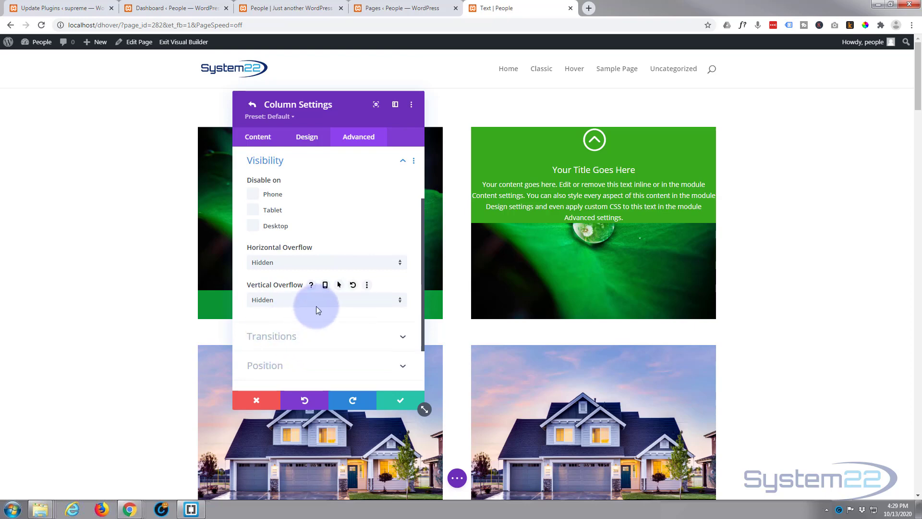
pyautogui.click(394, 400)
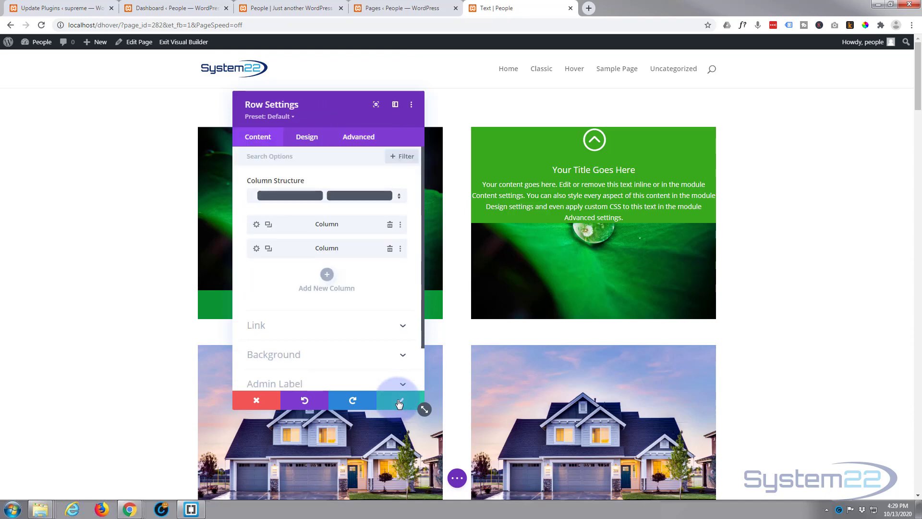
# - Close the row settings and paste a lorem ipsum paragraph ('Aliquam non sem malesuada…') over the right blurb's body text
pyautogui.click(399, 401)
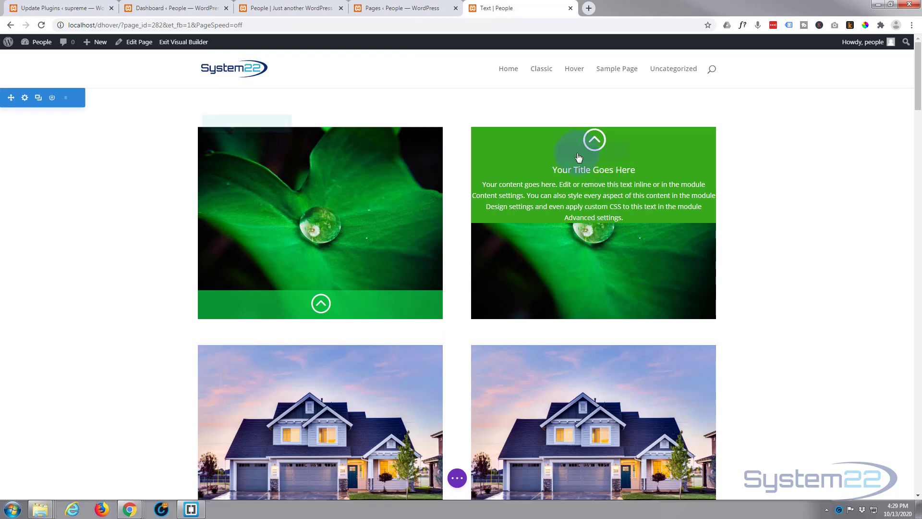
pyautogui.moveTo(591, 150)
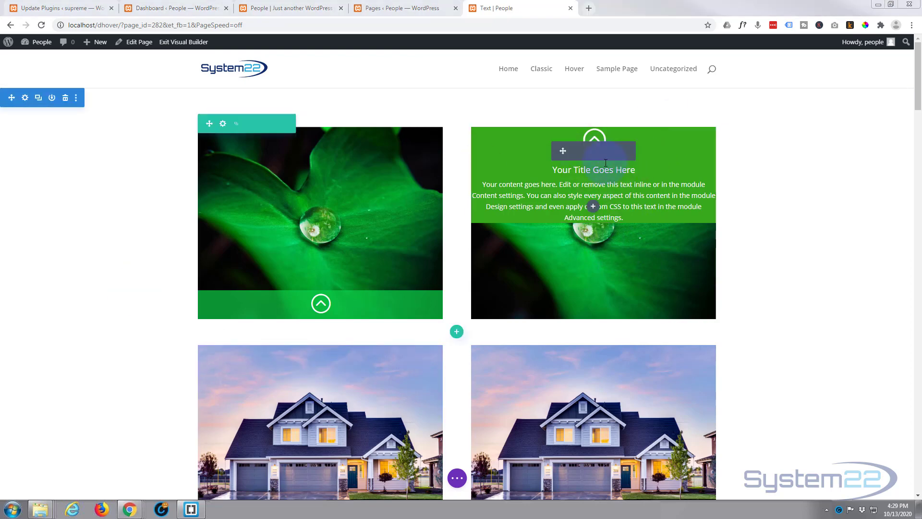
pyautogui.click(577, 151)
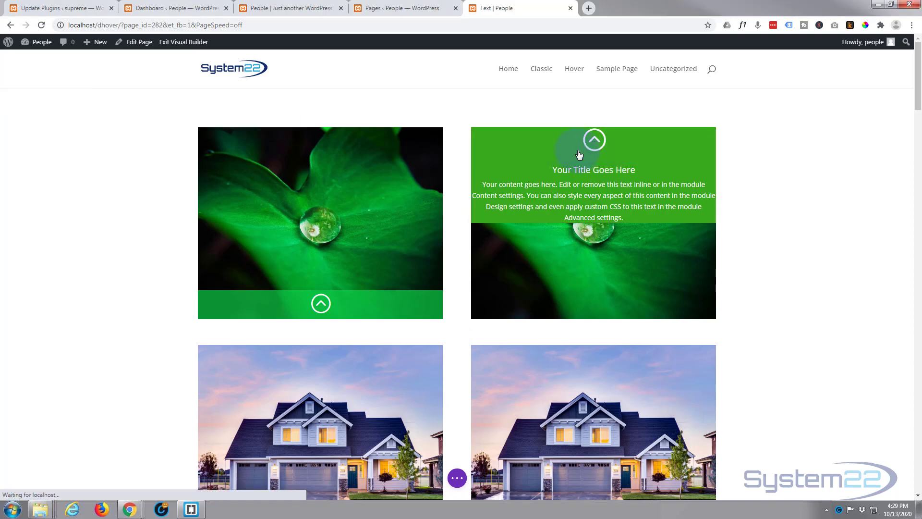
pyautogui.scroll(-1, 290, 326)
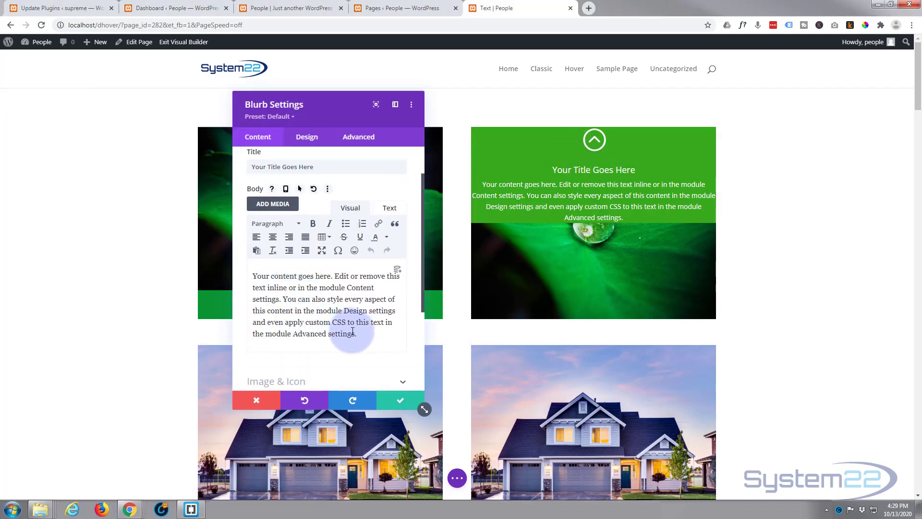
pyautogui.moveTo(341, 370); pyautogui.dragTo(222, 276)
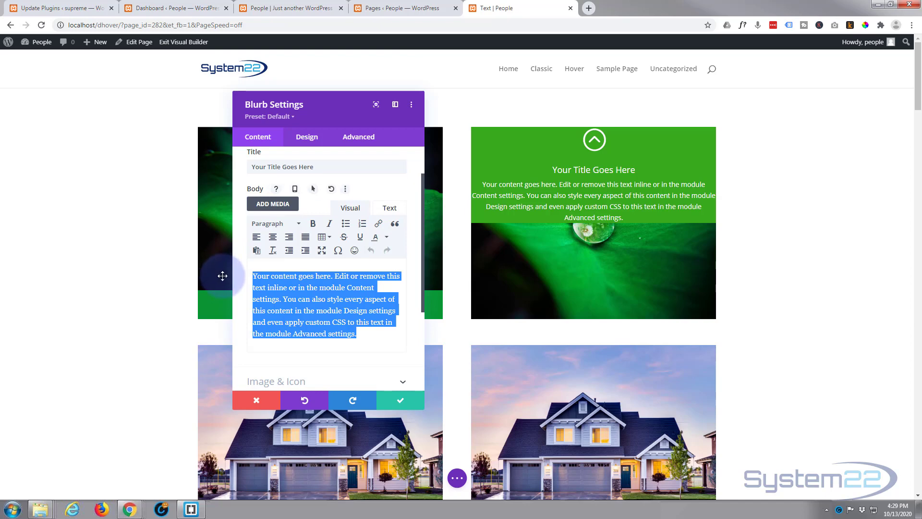
pyautogui.write('Aliquam non sem malesuada, vulputate mi vitae, ullamcorper enim. Integer laoreet porta lacus sit amet cursus. Nunc lobortis nibh dapibus, mattis eros sed, consectetur mauris. Morbi elementum luctus massa, quis dignissim quam condimentum ac. Pellentesque laoreet ex ut lacus consectetur euismod. Suspendisse potenti. Ut non risus ac velit dignissim pharetra. Aliquam eget blandit tortor. Vestibulum vel massa vel velit vehicula ornare. Nam quis leo et turpis bibendum dictum. Aliquam dui mi, bibendum sit amet scelerisque vitae, sodales quis augue.')
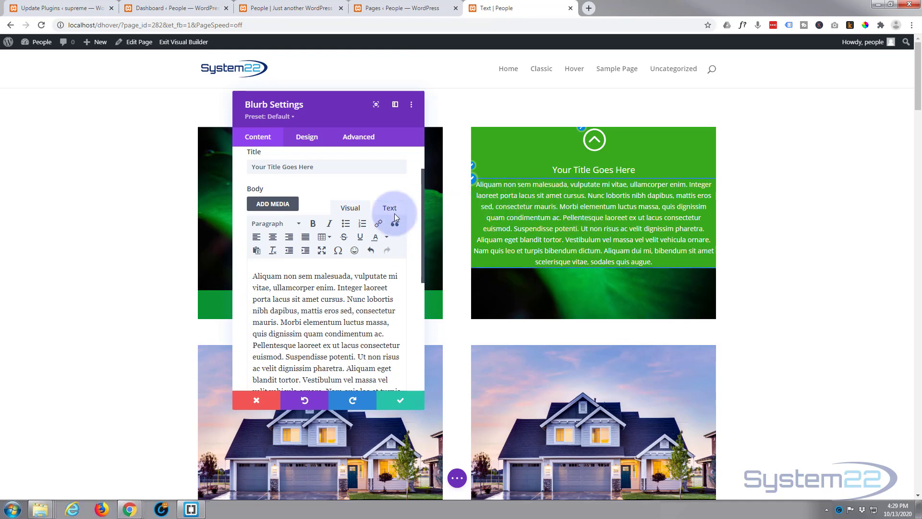
pyautogui.click(304, 138)
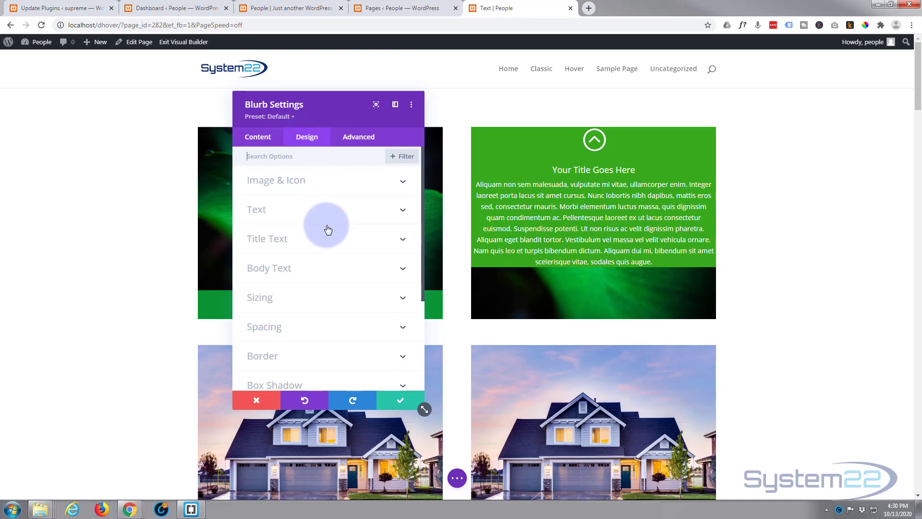
# - Set the blurb's padding to 20px top and 50px on the bottom, left and right
pyautogui.click(314, 328)
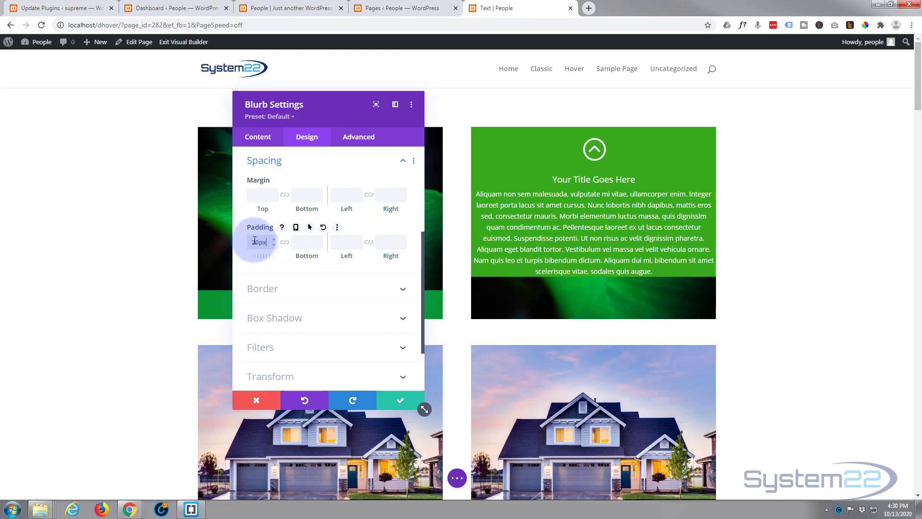
pyautogui.click(300, 242)
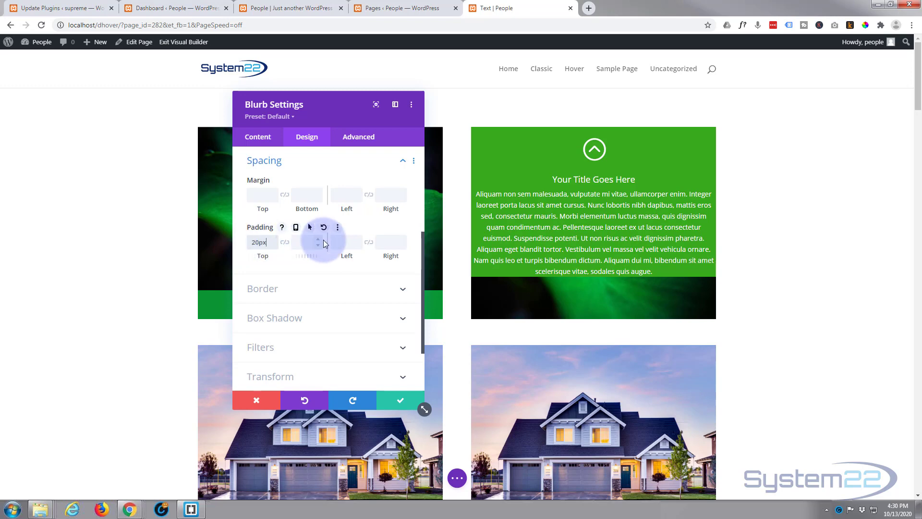
pyautogui.click(348, 241)
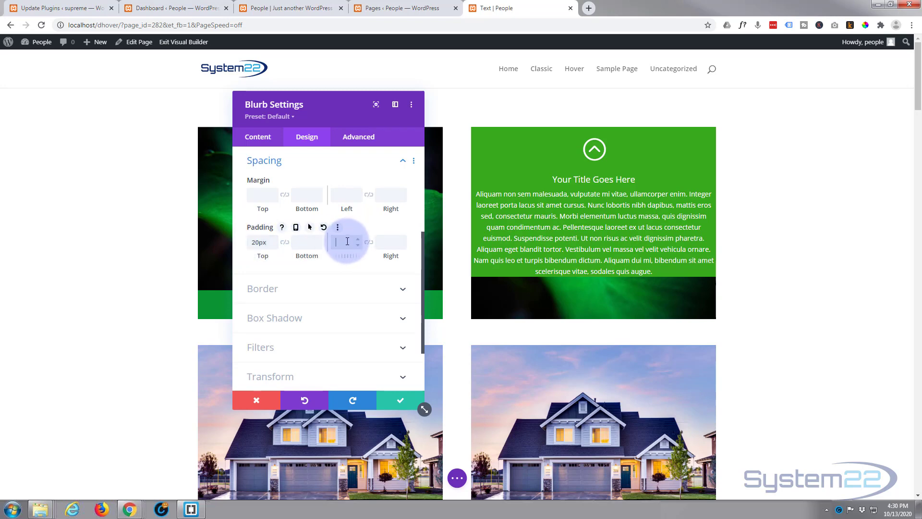
pyautogui.write('50')
pyautogui.click(388, 242)
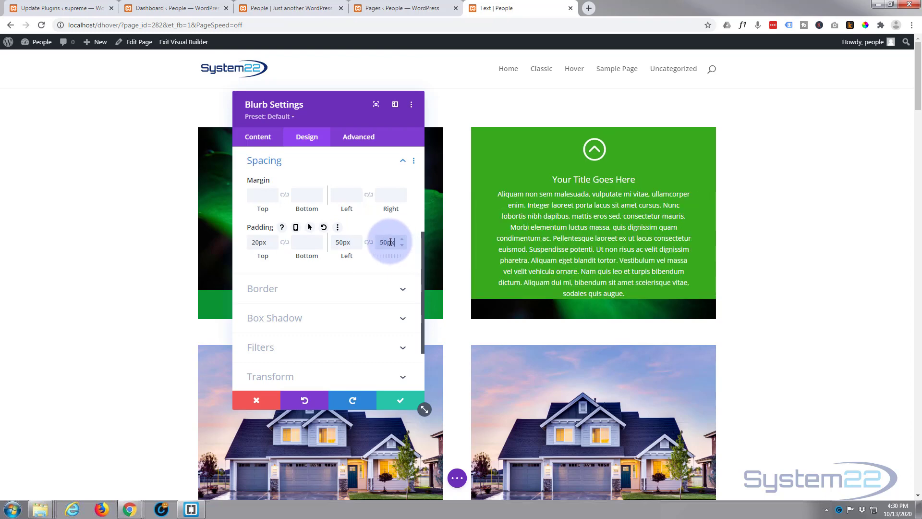
pyautogui.click(306, 241)
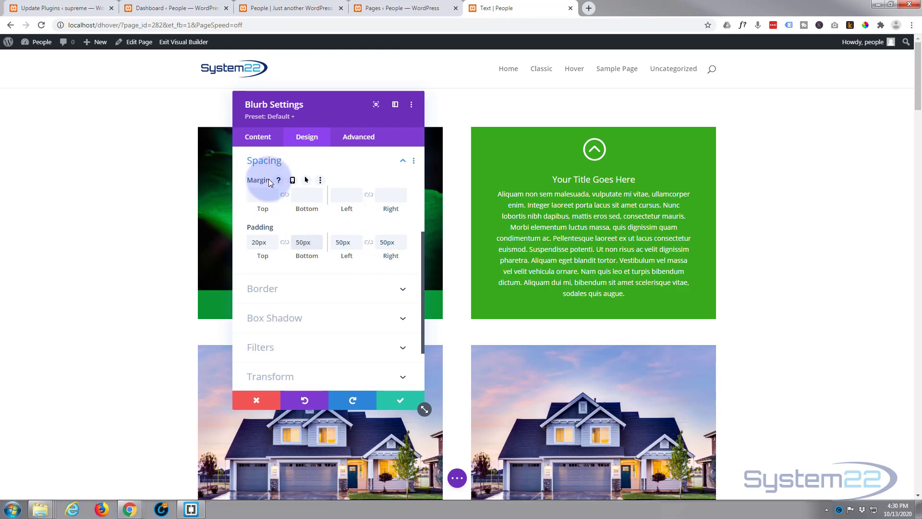
# - Enable separate hover margins and set the blurb's desktop top margin to 340px
pyautogui.click(307, 182)
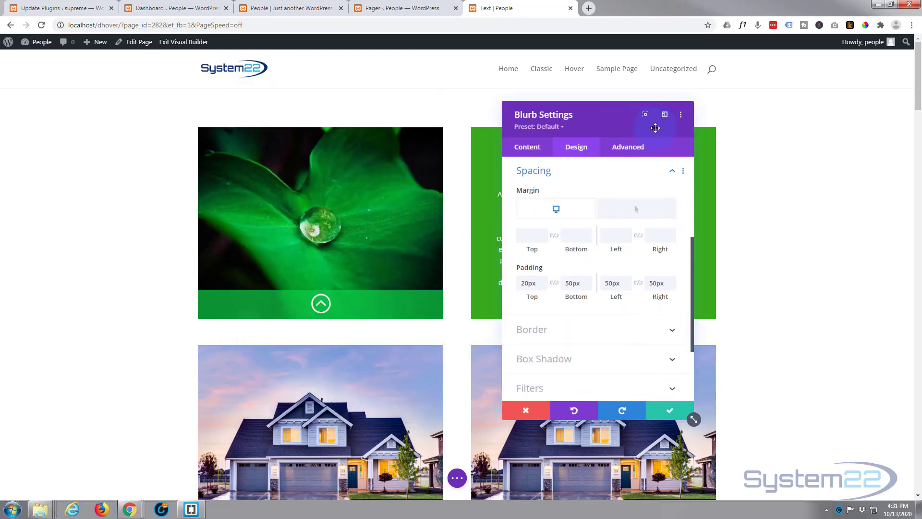
pyautogui.moveTo(670, 127); pyautogui.dragTo(717, 128)
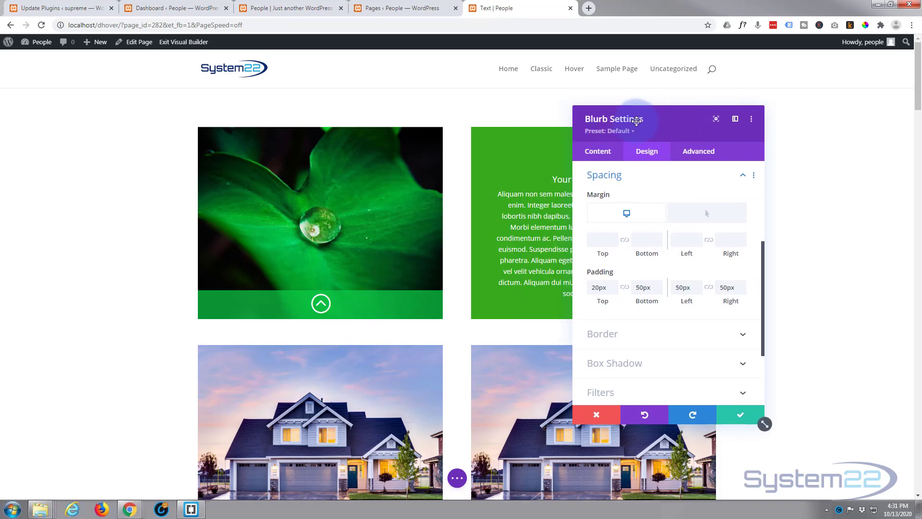
pyautogui.moveTo(637, 120); pyautogui.dragTo(335, 127)
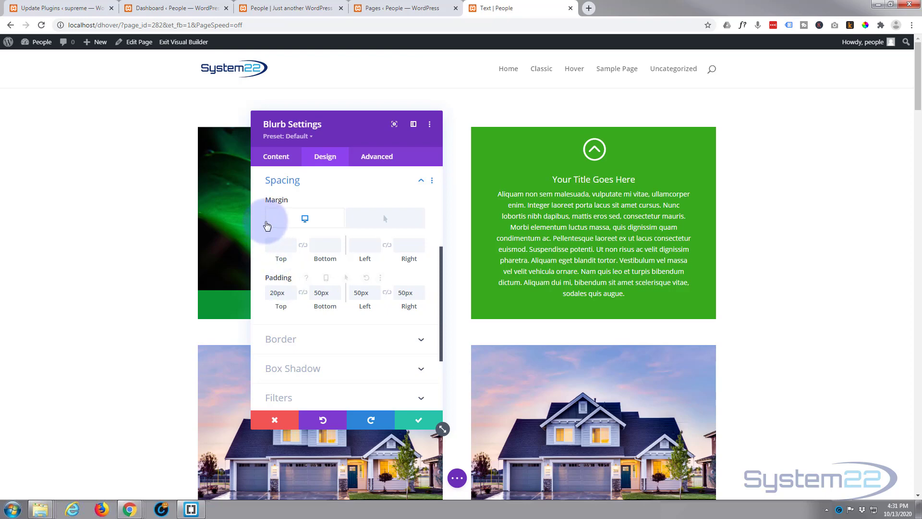
pyautogui.click(280, 246)
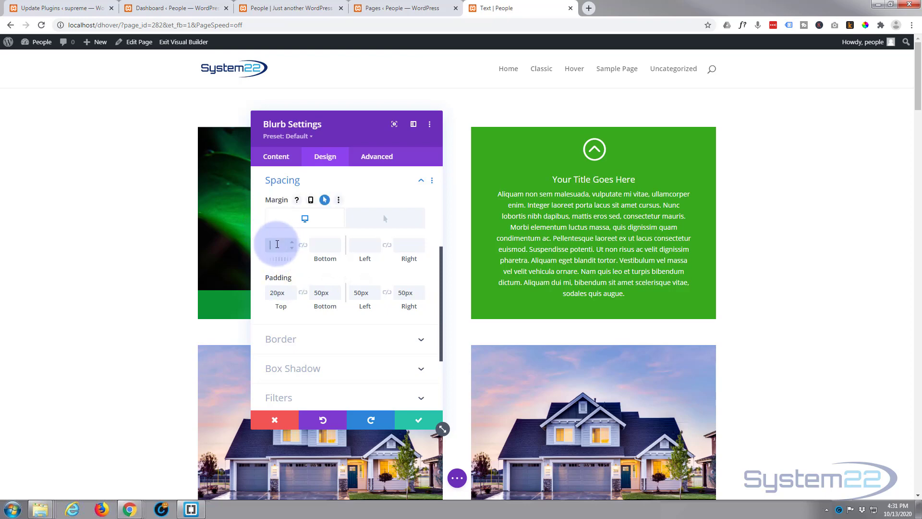
pyautogui.write('340')
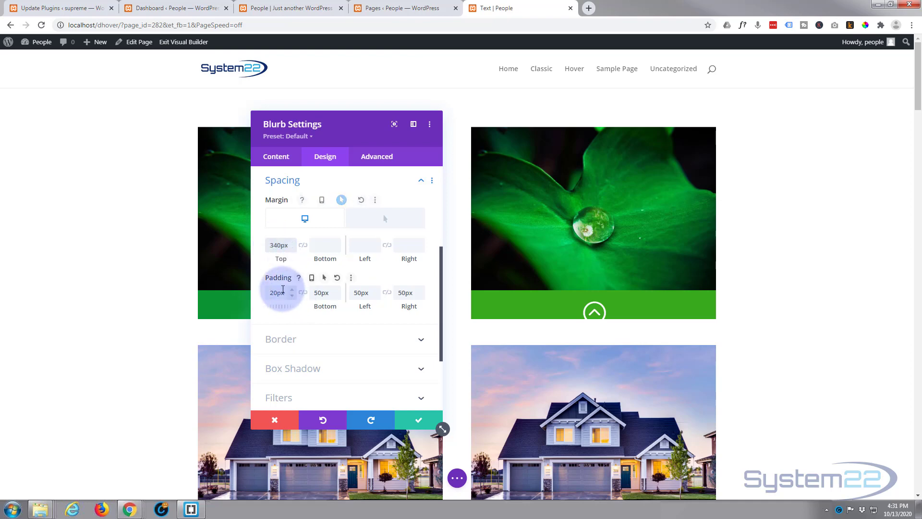
pyautogui.moveTo(272, 292); pyautogui.dragTo(275, 293)
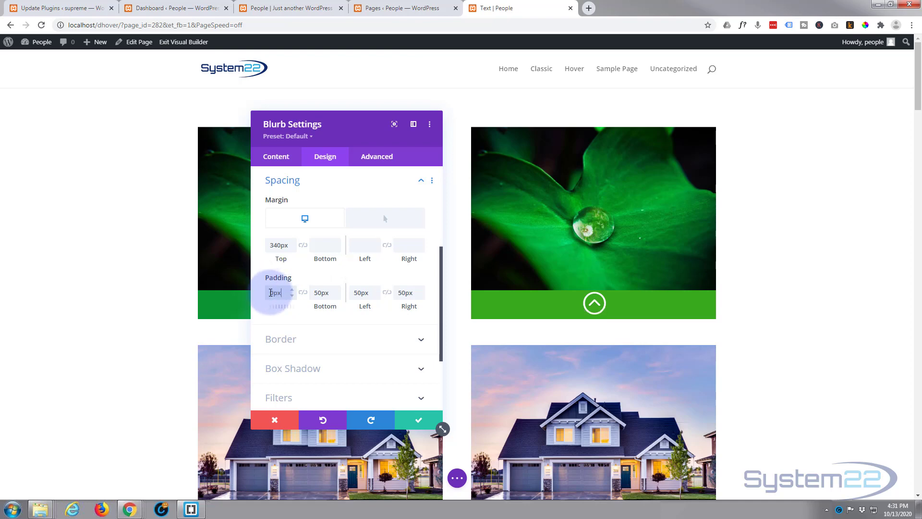
pyautogui.moveTo(271, 293); pyautogui.dragTo(274, 293)
# - Lower the blurb's top padding from 20px to 10px, then 5px, then 3px
pyautogui.write('10')
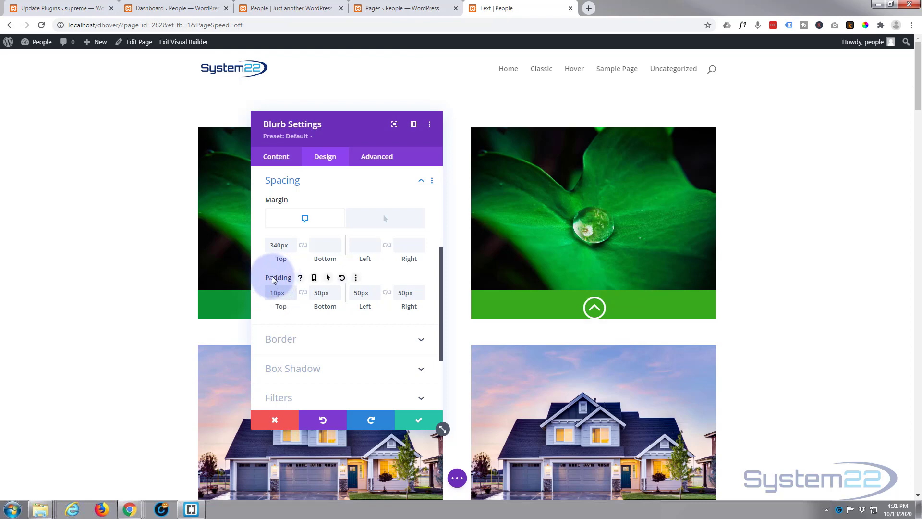
pyautogui.moveTo(273, 294); pyautogui.dragTo(278, 296)
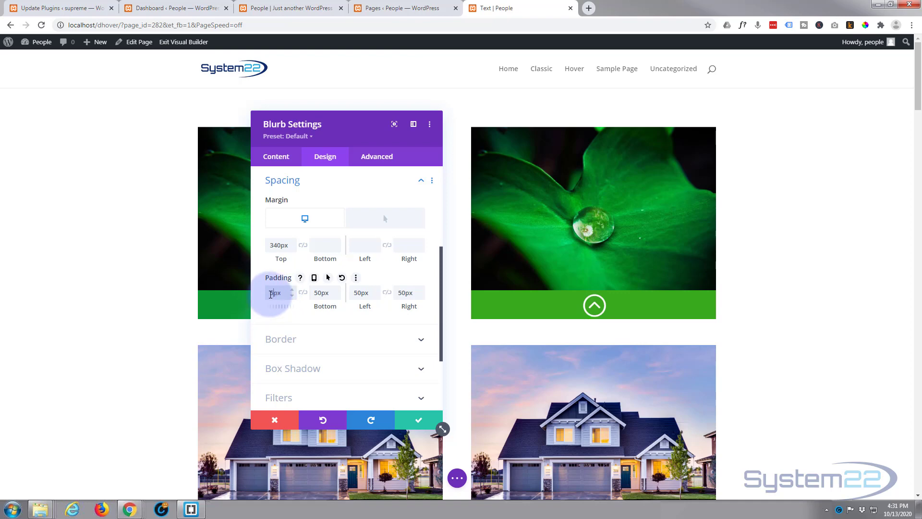
pyautogui.moveTo(274, 295); pyautogui.dragTo(269, 295)
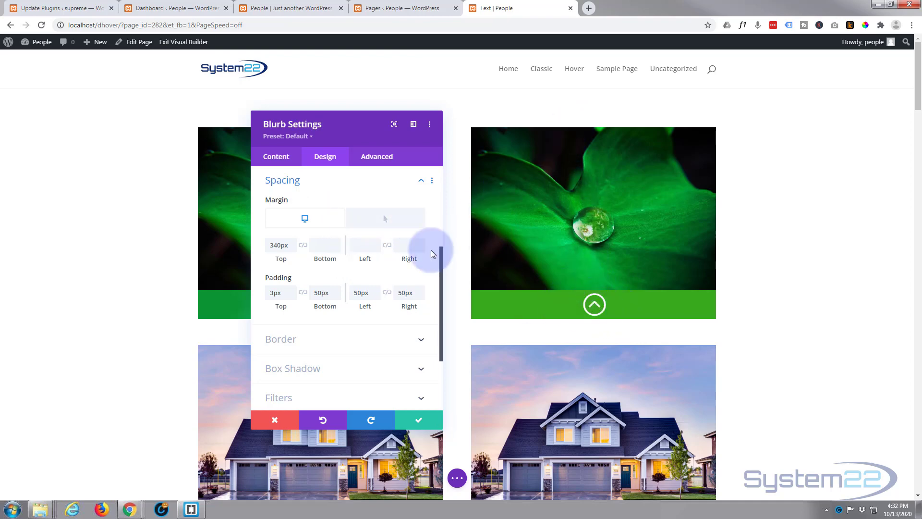
# - Set the blurb's hover top margin to 0px and change its top padding back to 20px
pyautogui.click(391, 221)
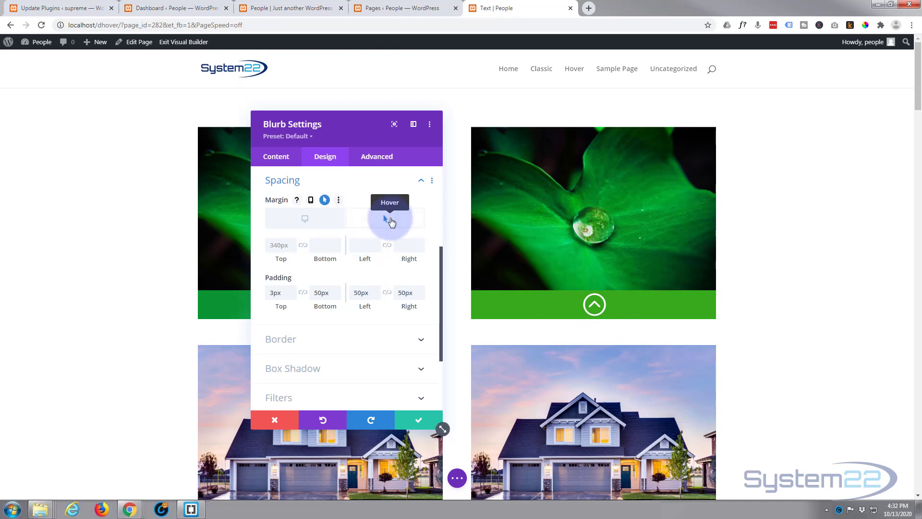
pyautogui.click(274, 246)
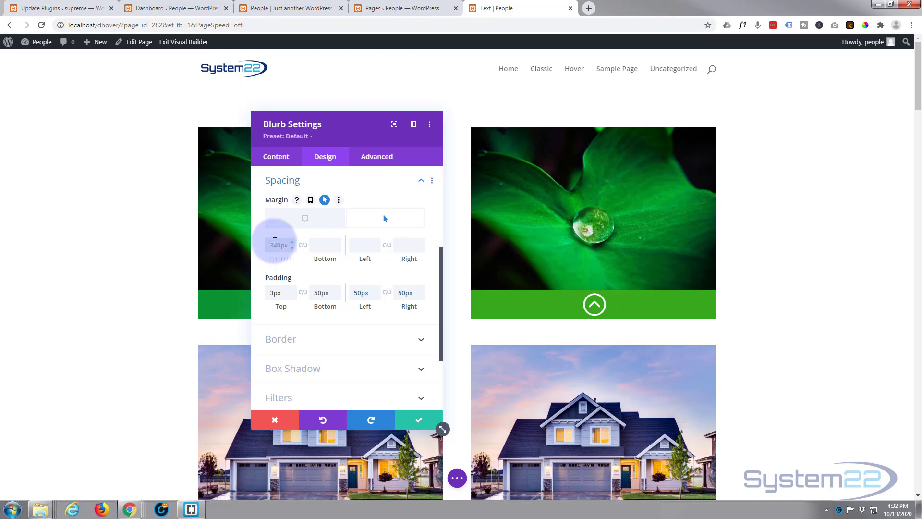
pyautogui.write('0')
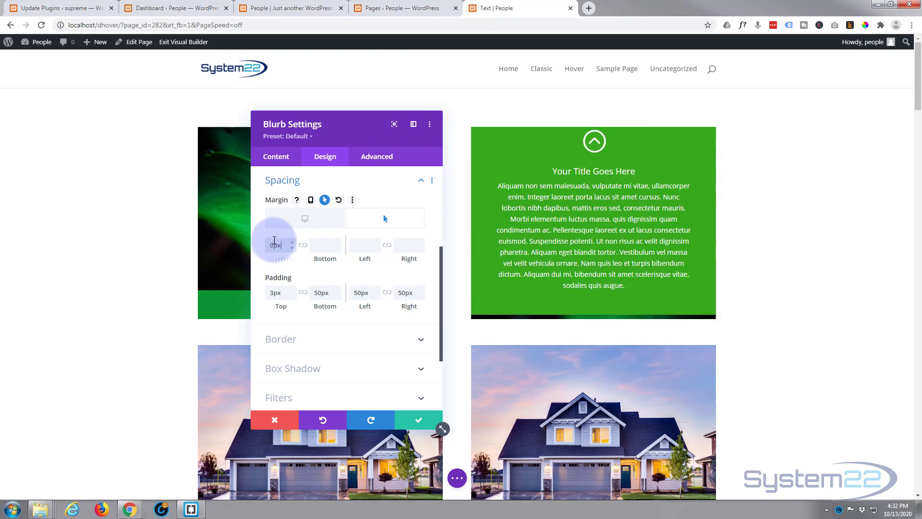
pyautogui.click(301, 313)
pyautogui.click(271, 294)
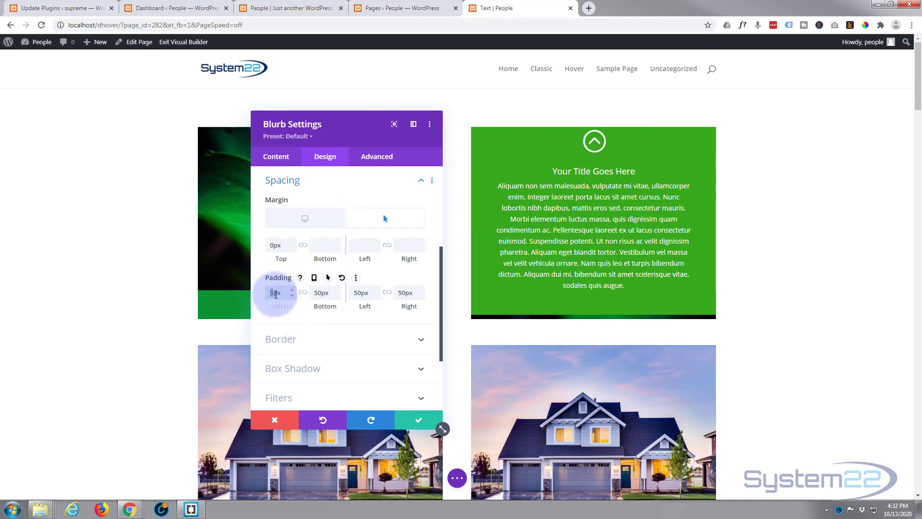
pyautogui.moveTo(271, 294); pyautogui.dragTo(277, 294)
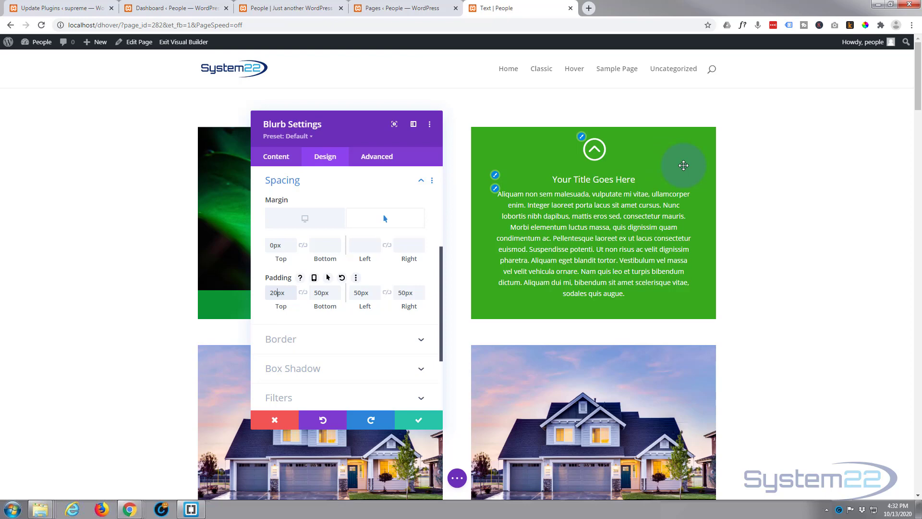
# - Lower the blurb's green background opacity to rgba(55,170,29,0.67)
pyautogui.click(281, 160)
pyautogui.click(350, 288)
pyautogui.click(319, 291)
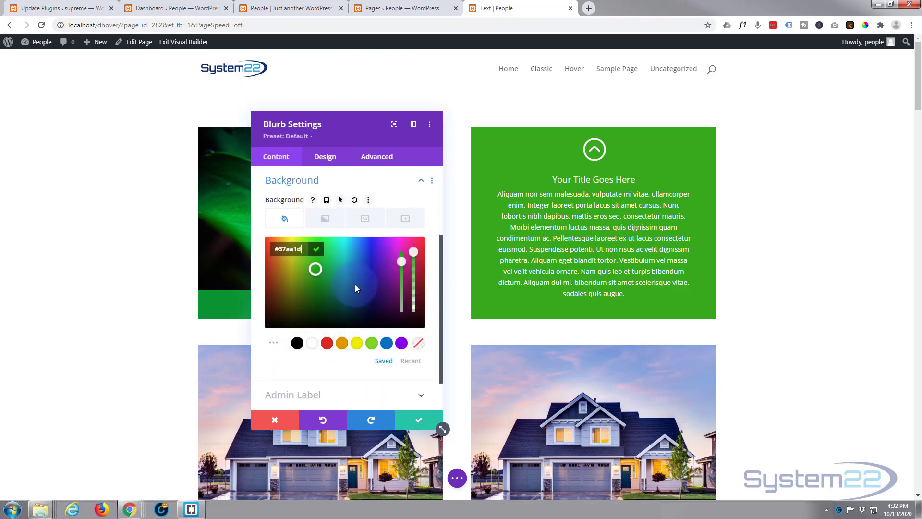
pyautogui.moveTo(413, 252); pyautogui.dragTo(413, 256)
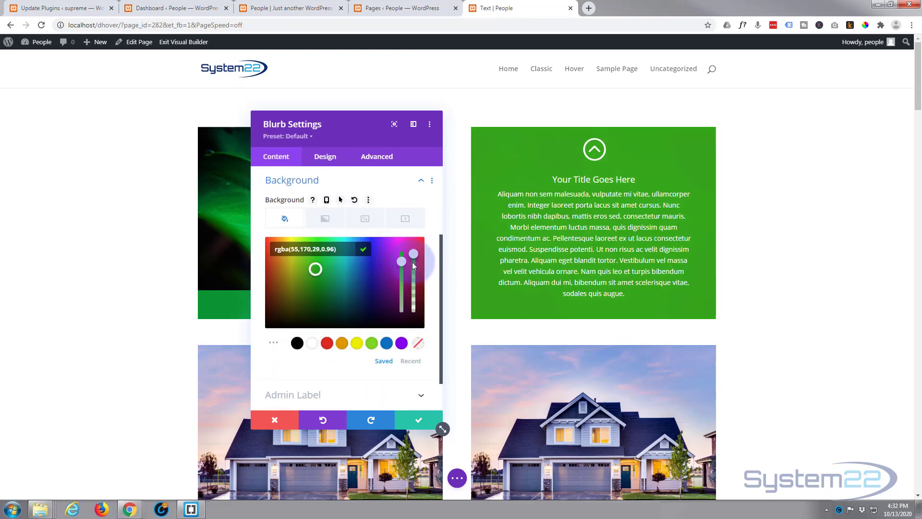
pyautogui.click(412, 269)
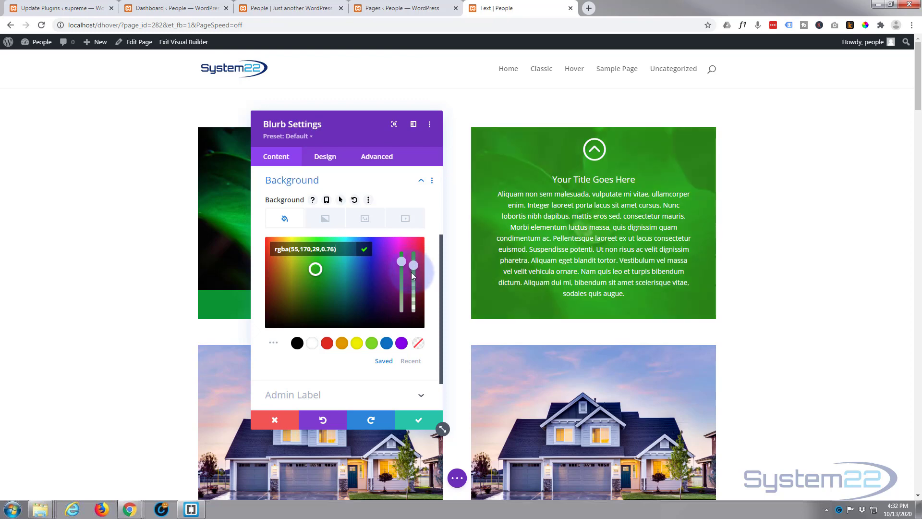
pyautogui.click(410, 275)
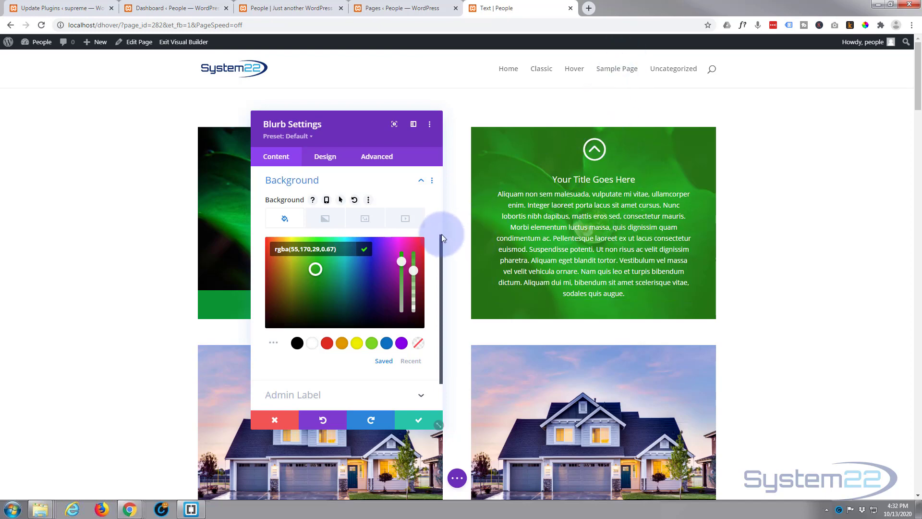
# - Give the blurb a 600ms transition with the Ease-In-Out speed curve and save it
pyautogui.click(374, 159)
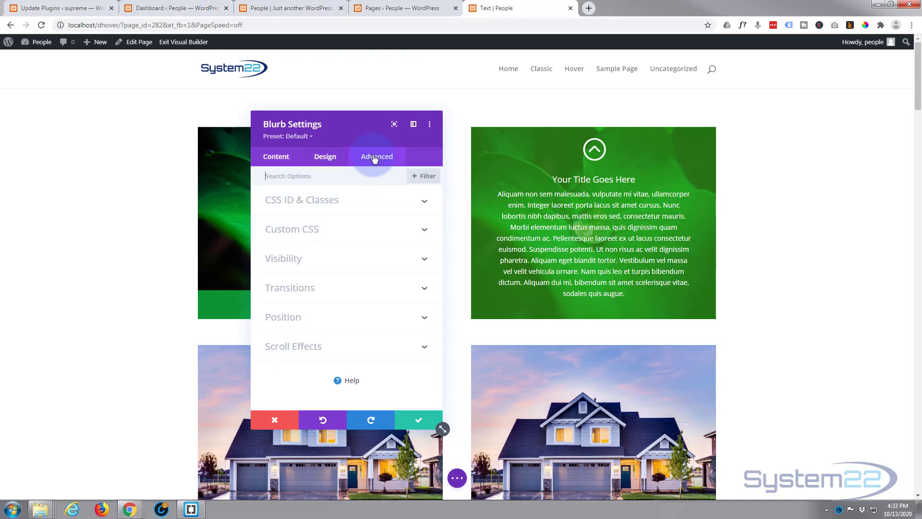
pyautogui.click(355, 288)
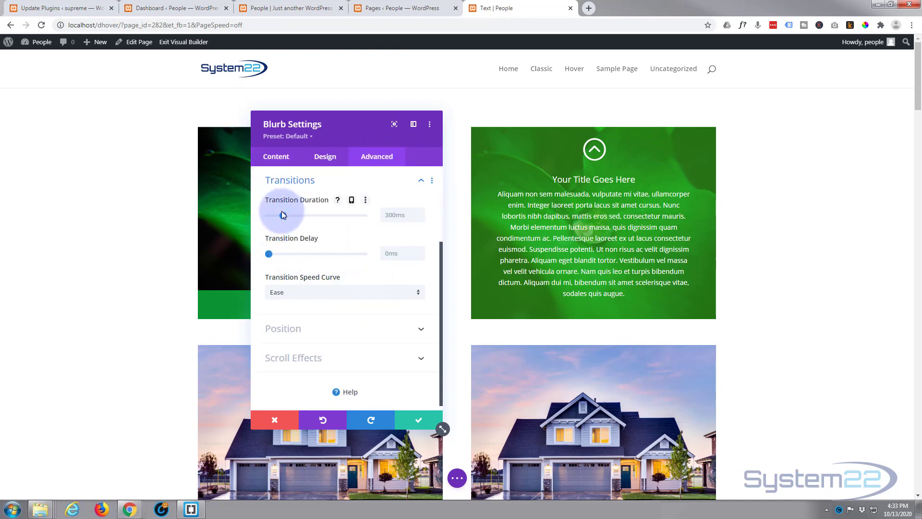
pyautogui.doubleClick(389, 215)
pyautogui.write('600ms')
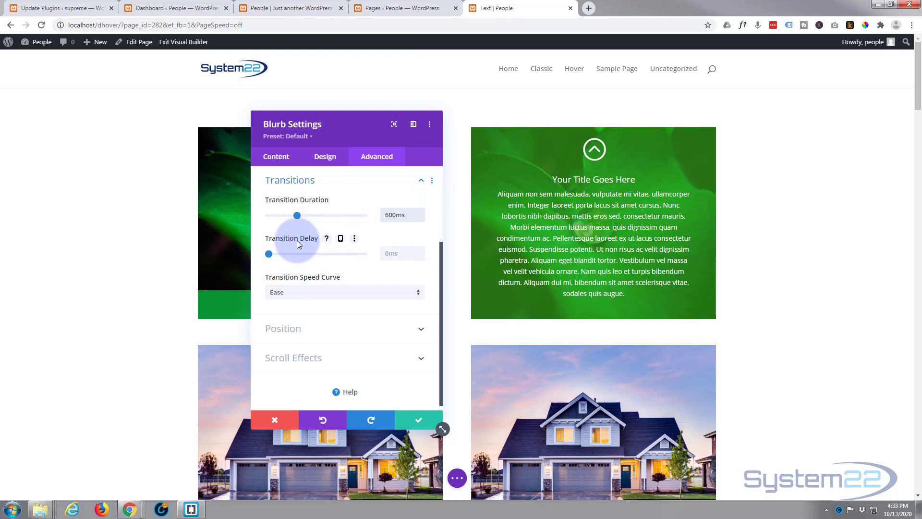
pyautogui.click(322, 292)
pyautogui.click(320, 301)
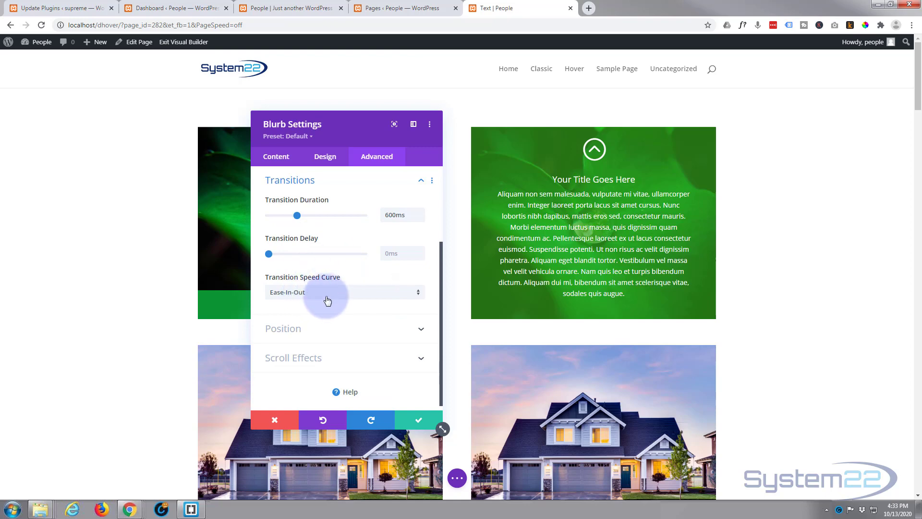
pyautogui.click(328, 293)
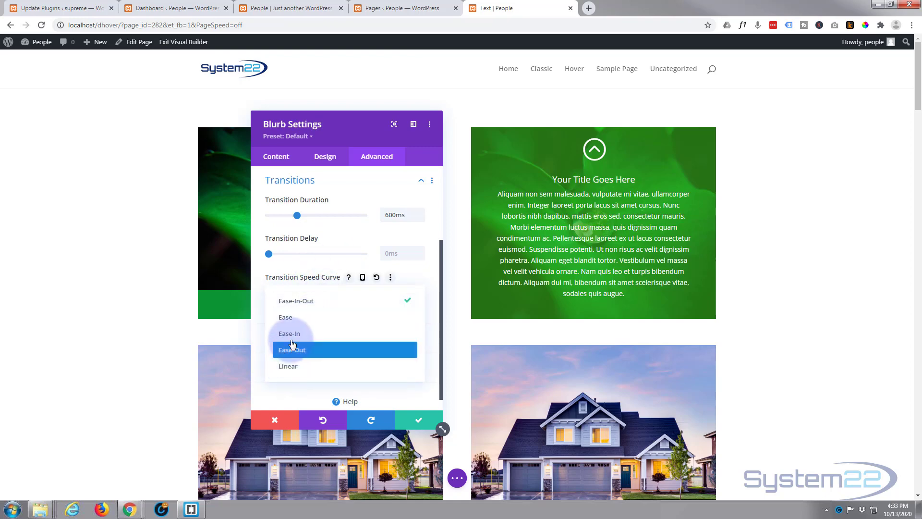
pyautogui.click(291, 301)
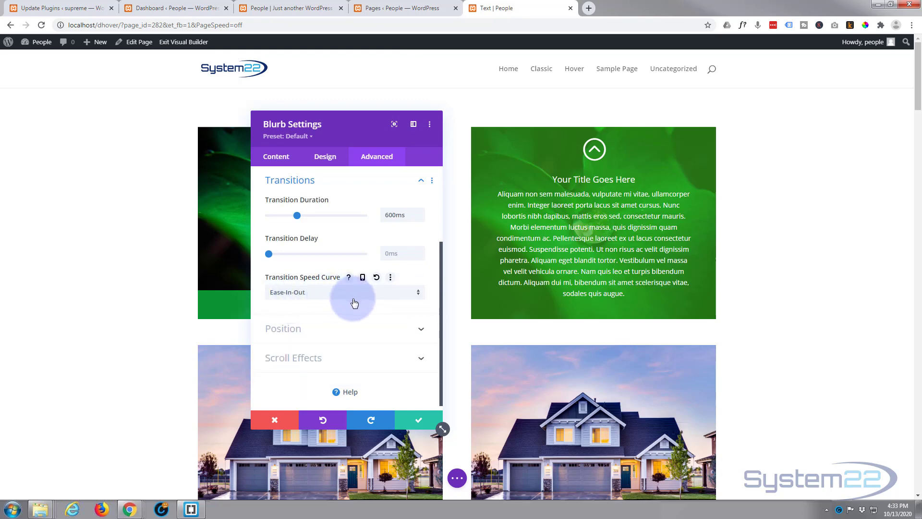
pyautogui.click(416, 422)
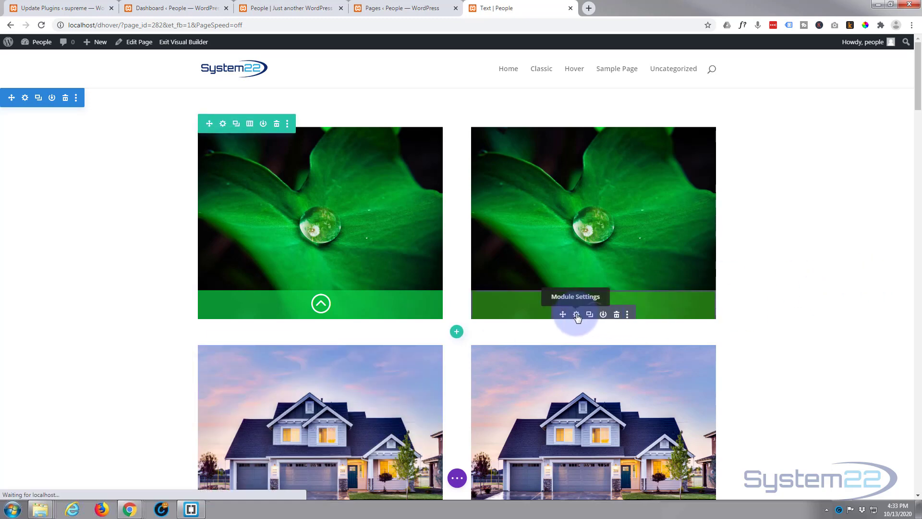
# - Enable hover padding options on the right blurb and set its normal top padding to 3px
pyautogui.click(576, 315)
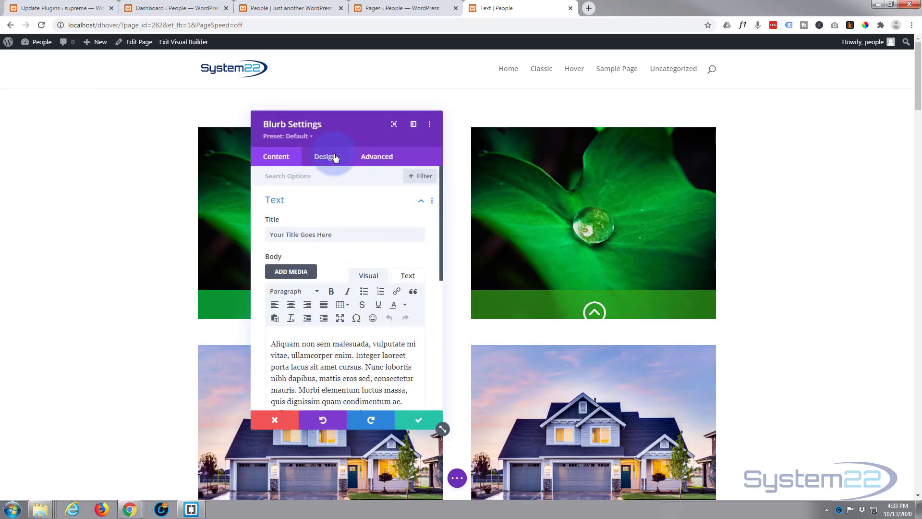
pyautogui.click(335, 158)
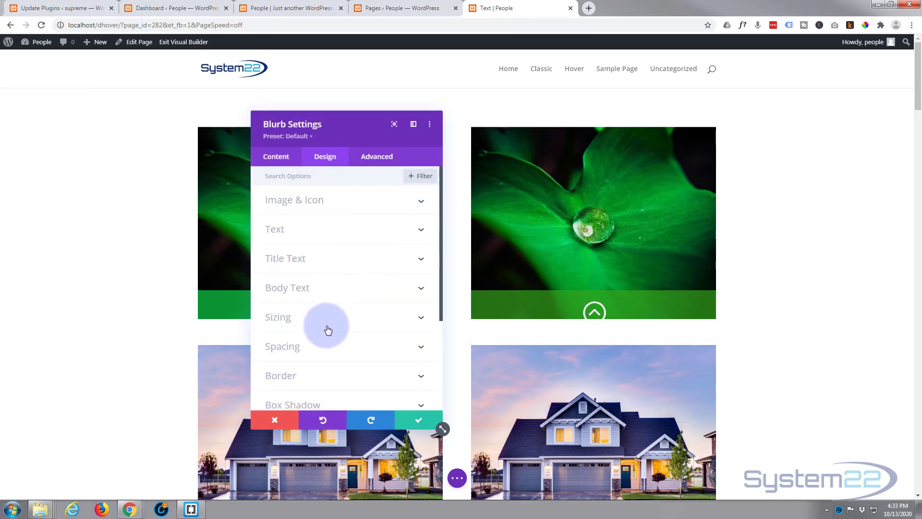
pyautogui.click(323, 344)
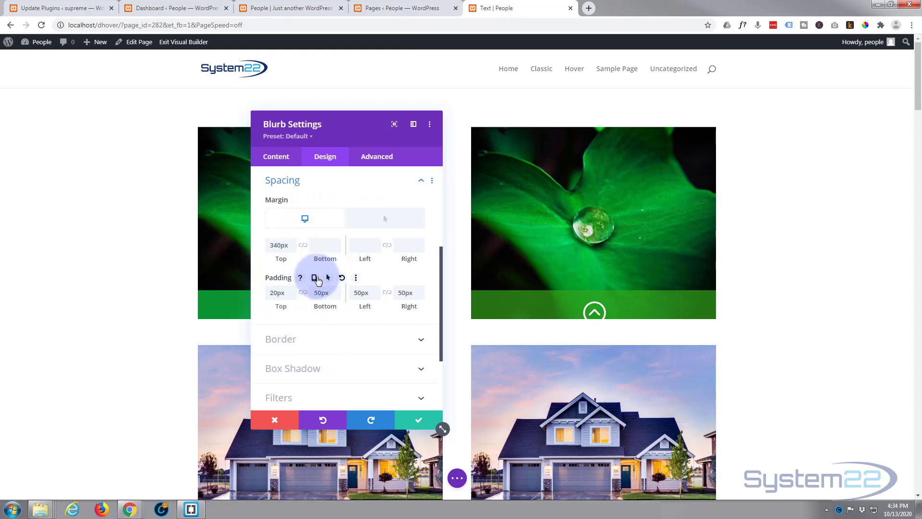
pyautogui.click(328, 279)
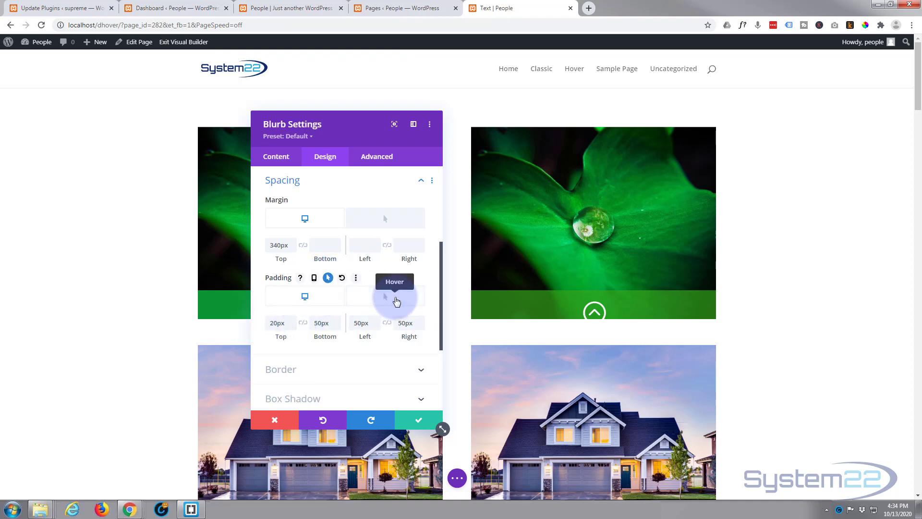
pyautogui.click(396, 301)
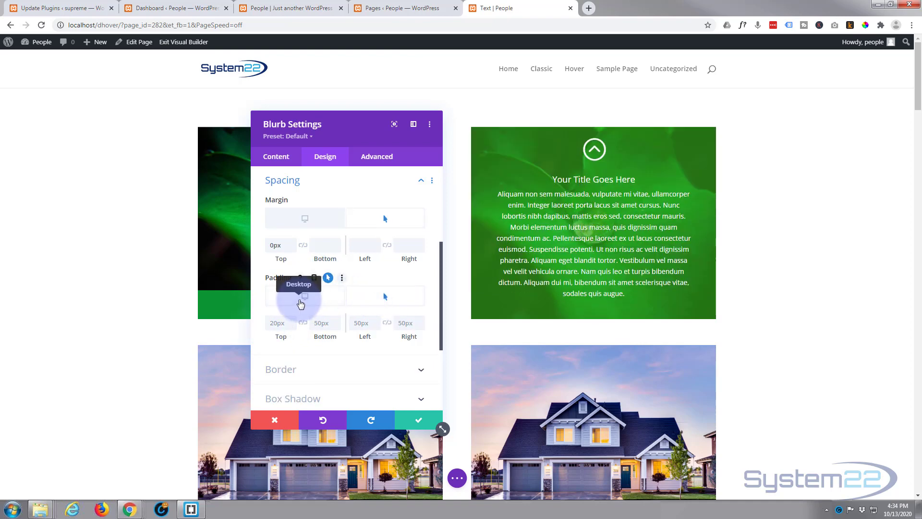
pyautogui.click(301, 303)
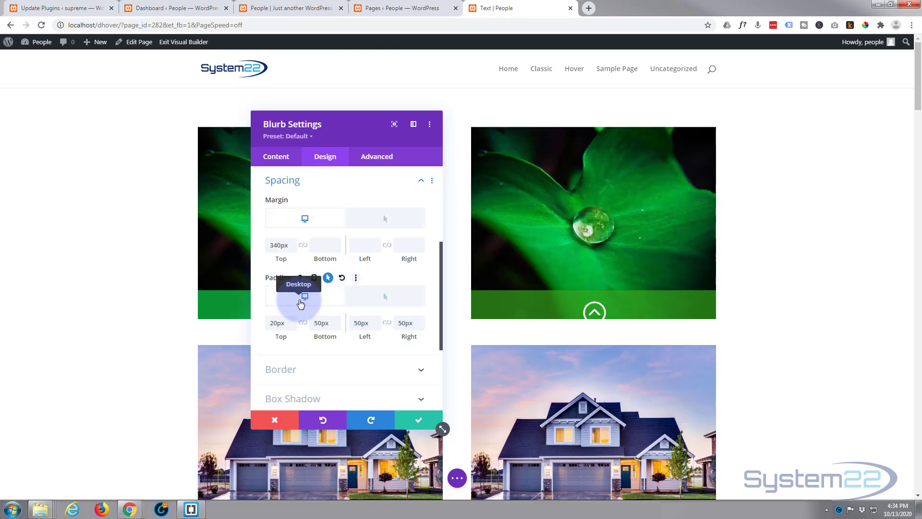
pyautogui.click(271, 325)
pyautogui.moveTo(270, 326); pyautogui.dragTo(278, 325)
pyautogui.write('3')
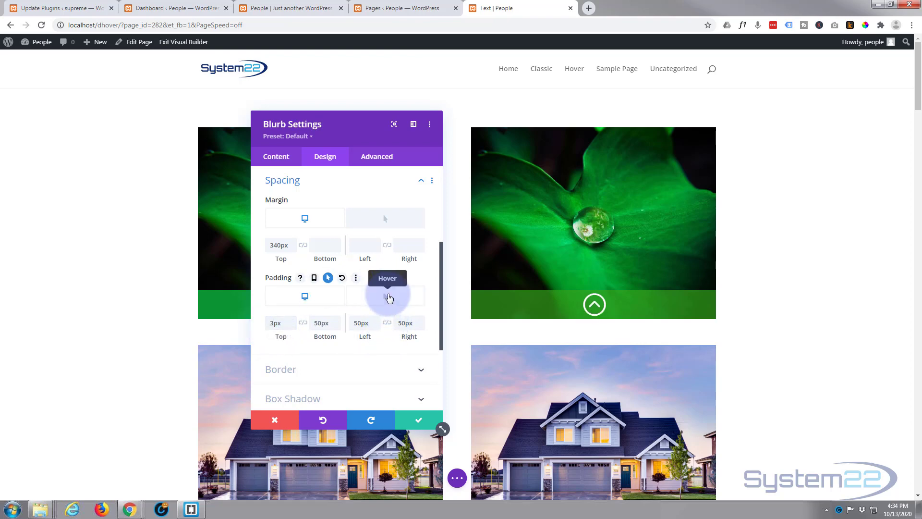
# - Set the blurb's hover top padding to 20px and save the blurb
pyautogui.click(389, 299)
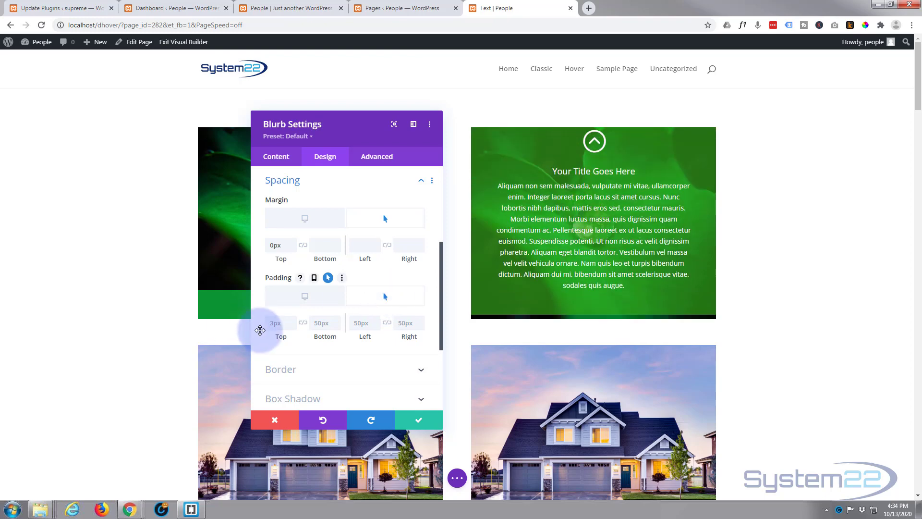
pyautogui.click(269, 323)
pyautogui.write('20px')
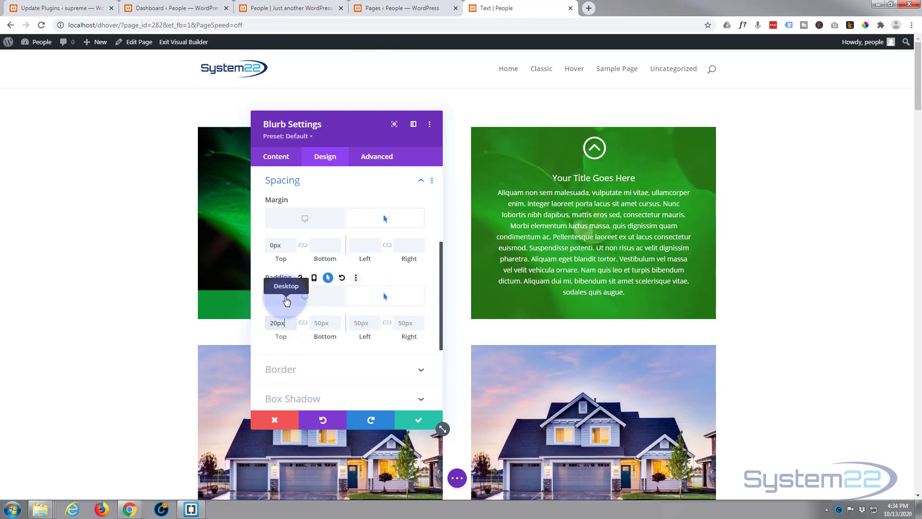
pyautogui.click(287, 301)
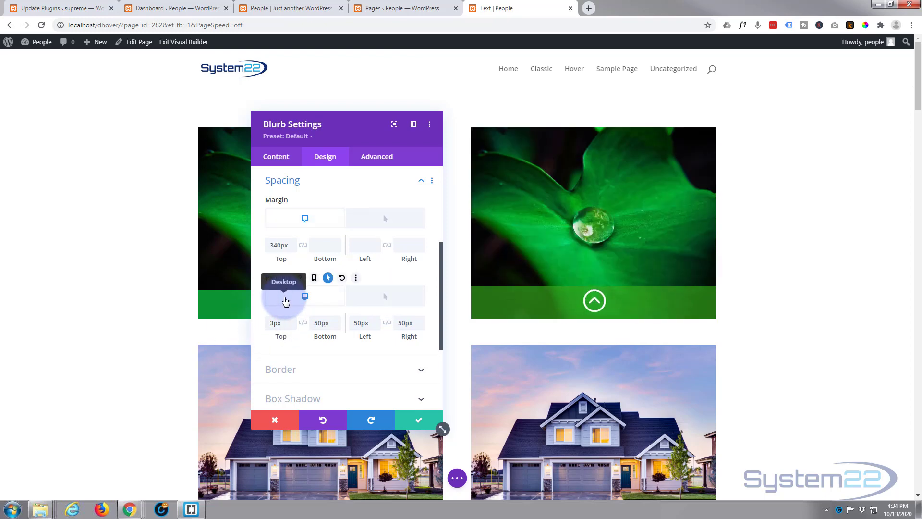
pyautogui.click(413, 417)
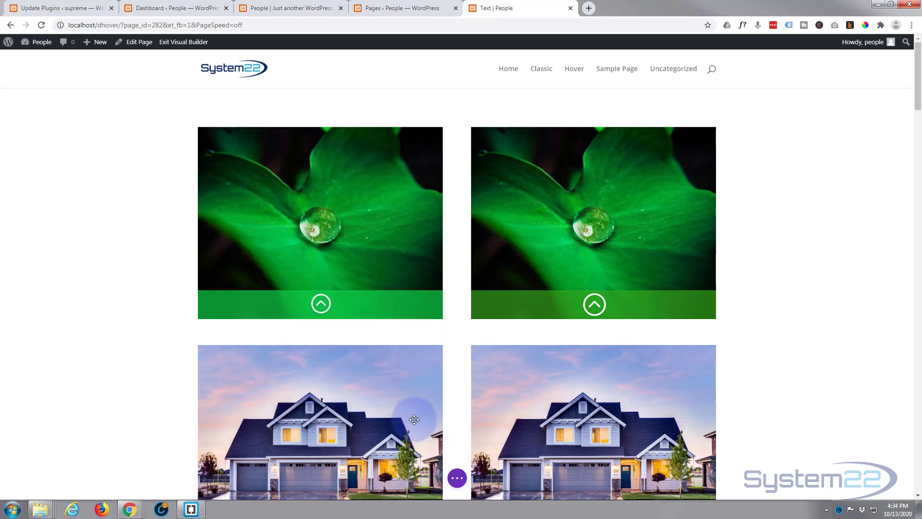
# - Save the page and exit the Visual Builder to view the live page
pyautogui.click(458, 478)
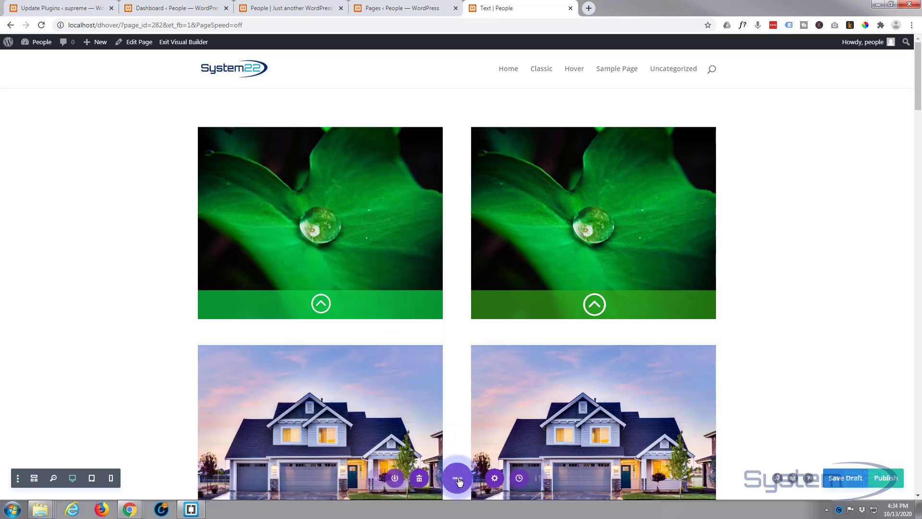
pyautogui.click(842, 478)
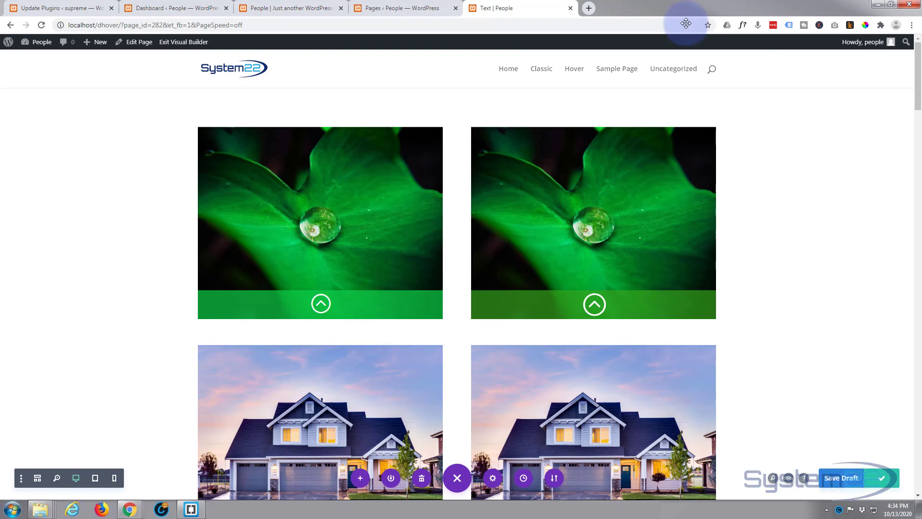
pyautogui.click(183, 43)
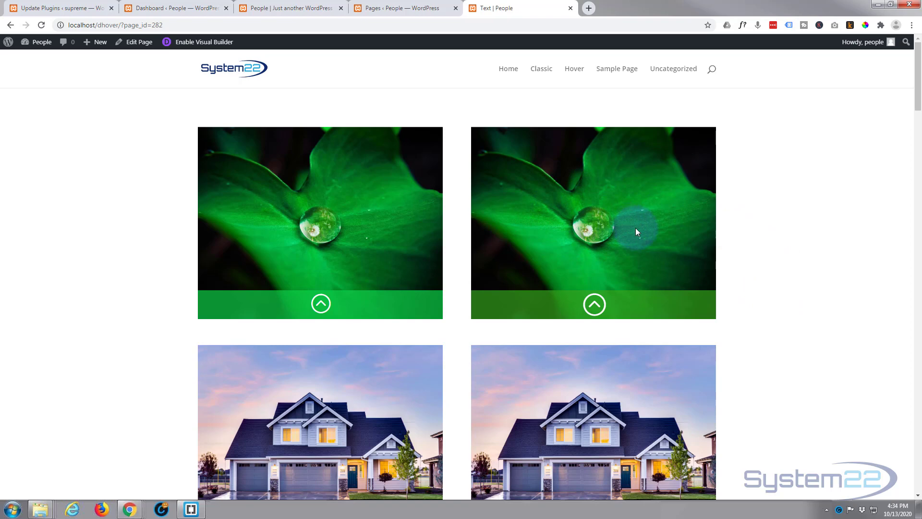
pyautogui.moveTo(611, 297)
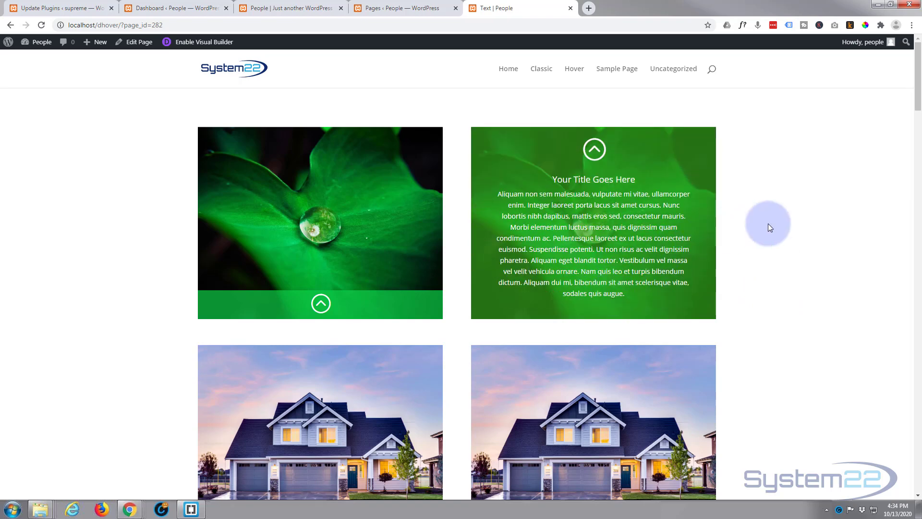
pyautogui.moveTo(653, 293)
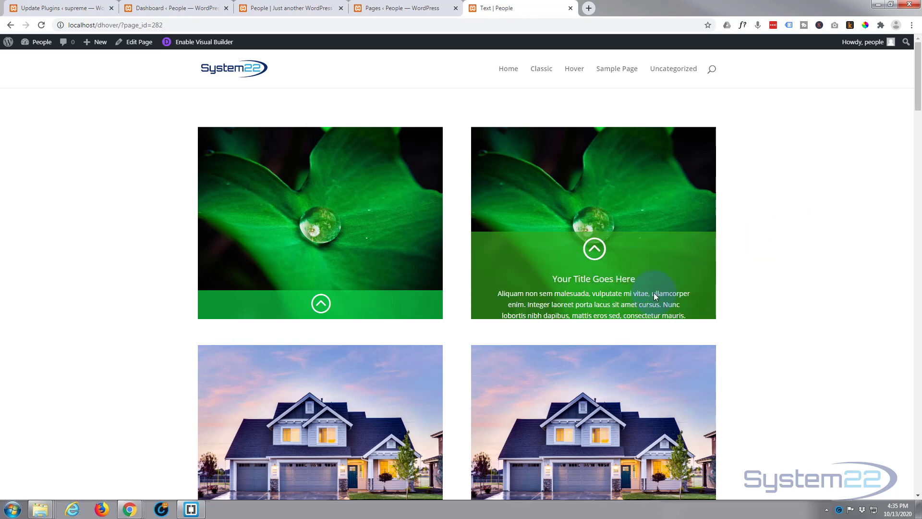